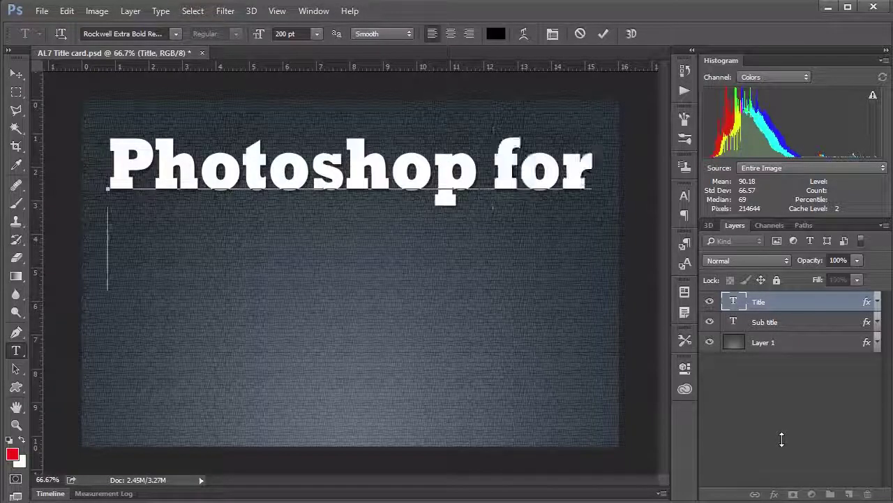
- Complete the title line with 'the Scientist' and commit the text
{"action": "type", "text": "the Scientist"}
{"action": "key", "text": "ctrl+Return"}
{"action": "key", "text": "m"}
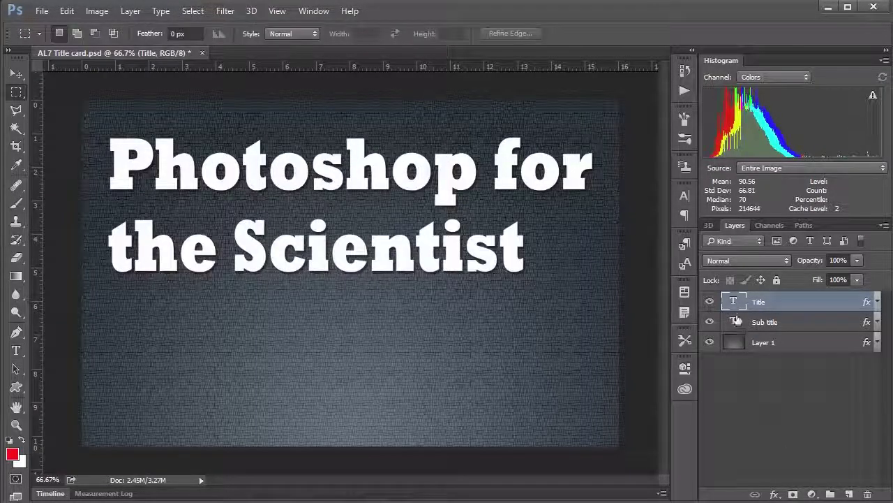
- Enter the three-line subtitle 'Advanced Lesson #8:', 'Reconstruct your MRI', 'in 3D' and commit it
{"action": "double_click", "coordinate": [737, 321]}
{"action": "type", "text": "Advanced Lesson"}
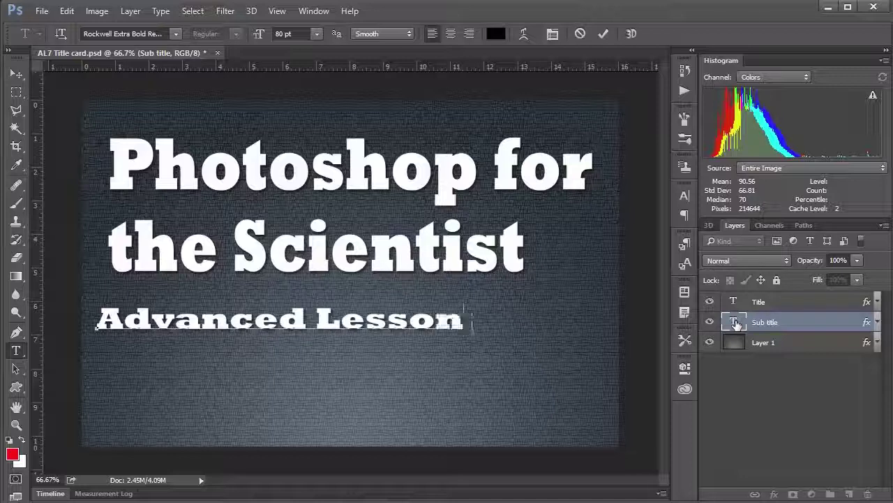
{"action": "type", "text": " #8:"}
{"action": "key", "text": "Return"}
{"action": "type", "text": "Reconstruct"}
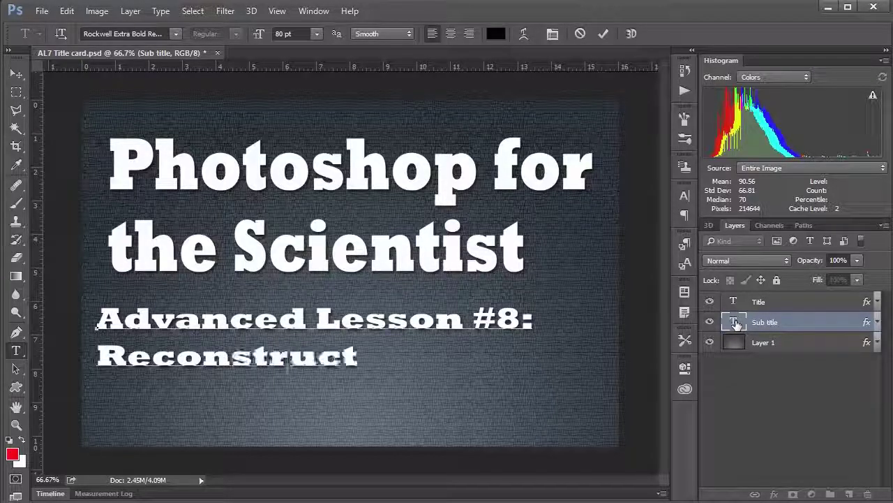
{"action": "type", "text": " your MRI"}
{"action": "key", "text": "Return"}
{"action": "type", "text": "in 3D"}
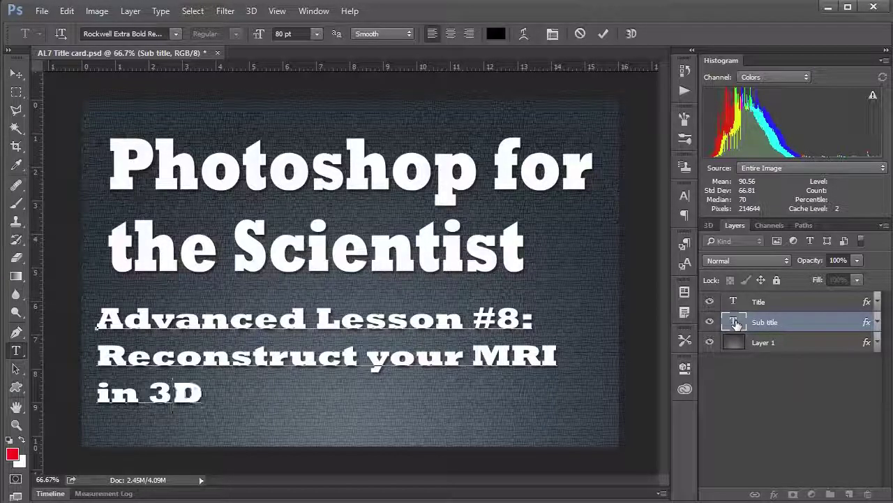
{"action": "type", "text": "DDDDDDDDDDDDDDD"}
{"action": "key", "text": "ctrl+Return"}
{"action": "key", "text": "m"}
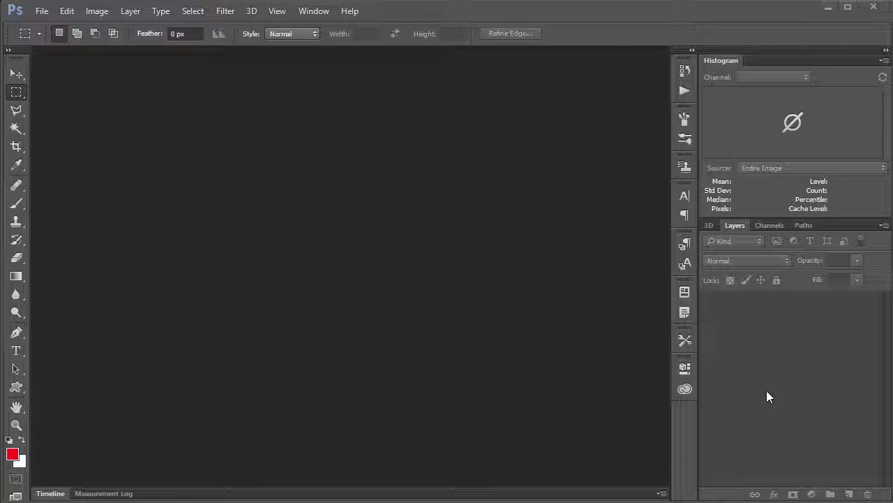
{"action": "left_click", "coordinate": [253, 11]}
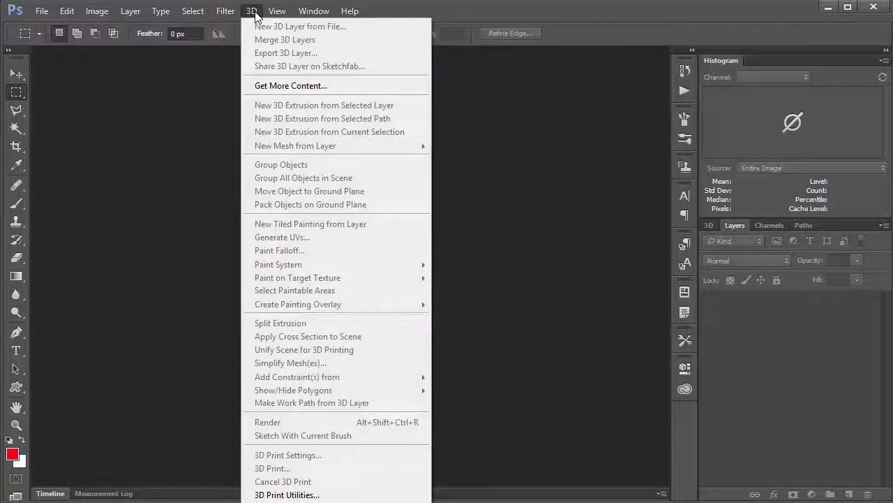
{"action": "key", "text": "Escape"}
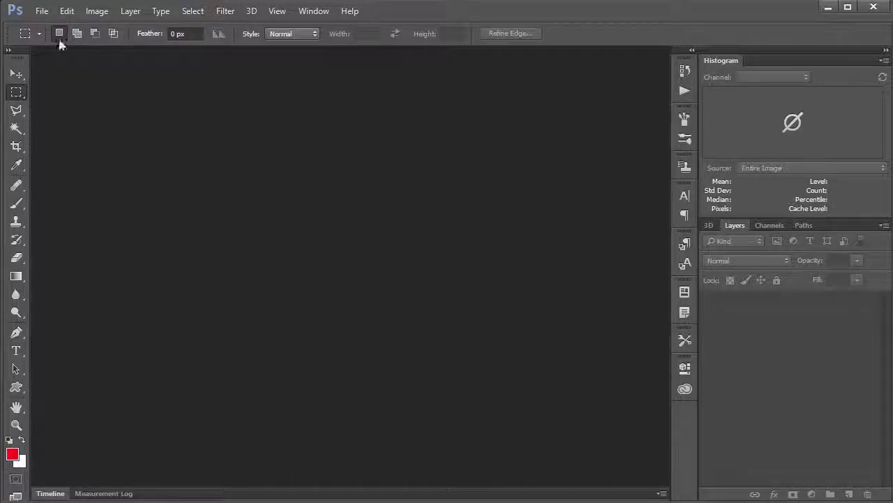
{"action": "left_click", "coordinate": [41, 11]}
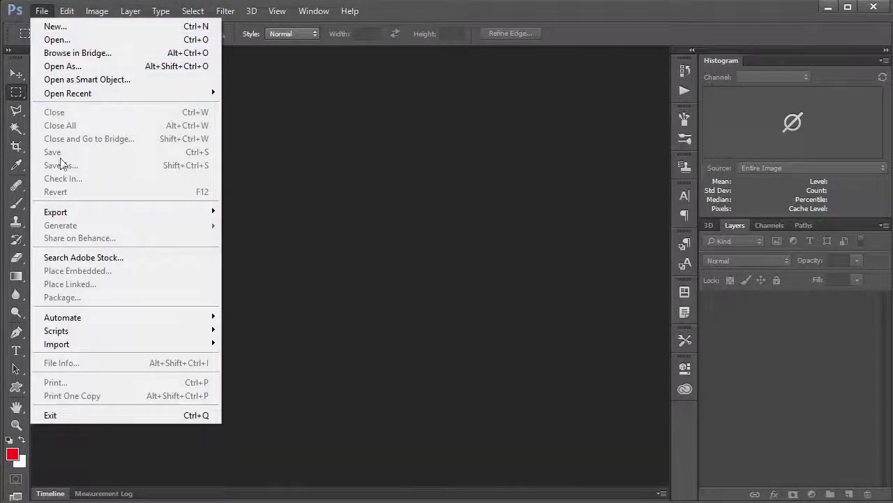
- Run File > Scripts > Load Multiple DICOM Files to choose a DICOM folder
{"action": "mouse_move", "coordinate": [82, 319]}
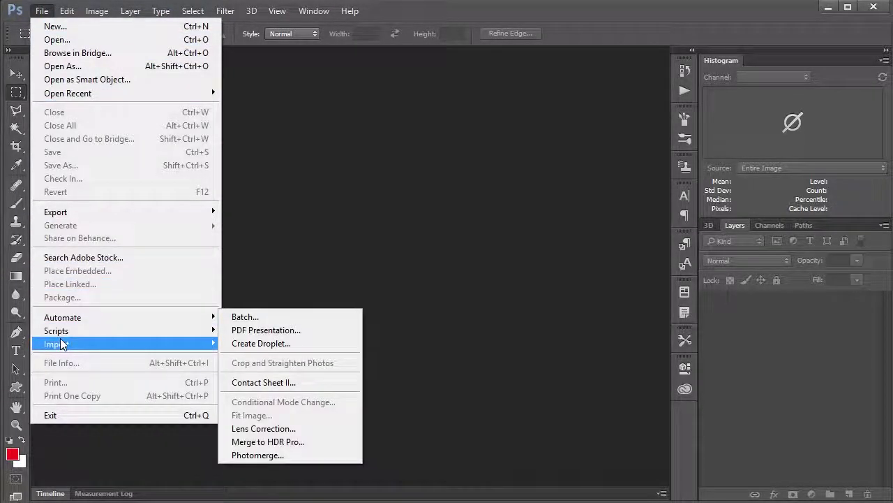
{"action": "mouse_move", "coordinate": [67, 332]}
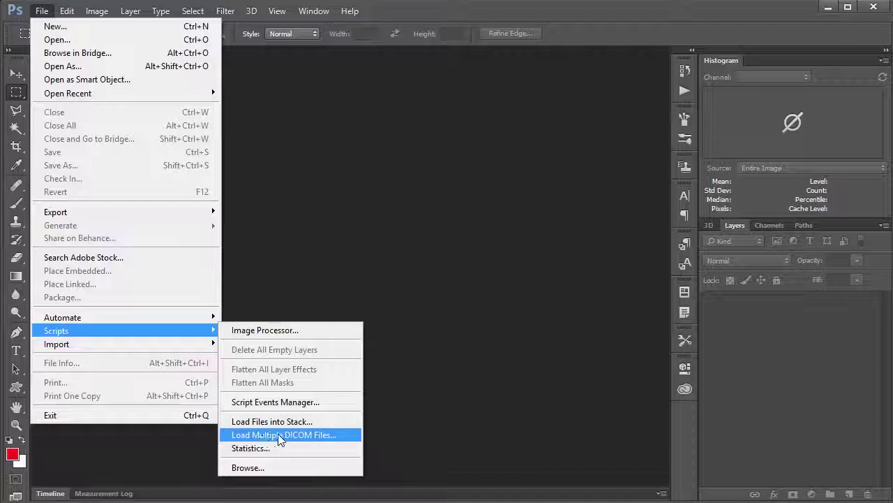
{"action": "left_click", "coordinate": [305, 435]}
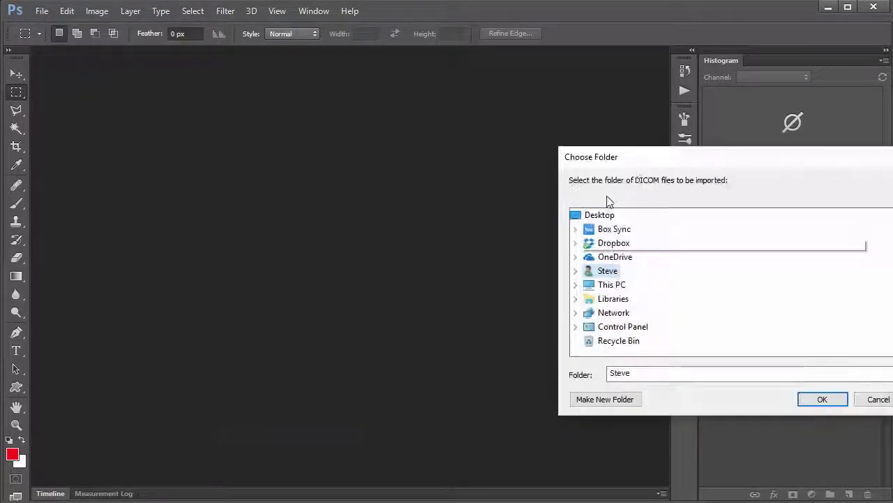
- Import the Se00002 series folder from Box Sync > Intermediate Lesson 6 as slice layers
{"action": "left_click_drag", "start_coordinate": [632, 161], "coordinate": [564, 173]}
{"action": "double_click", "coordinate": [519, 240]}
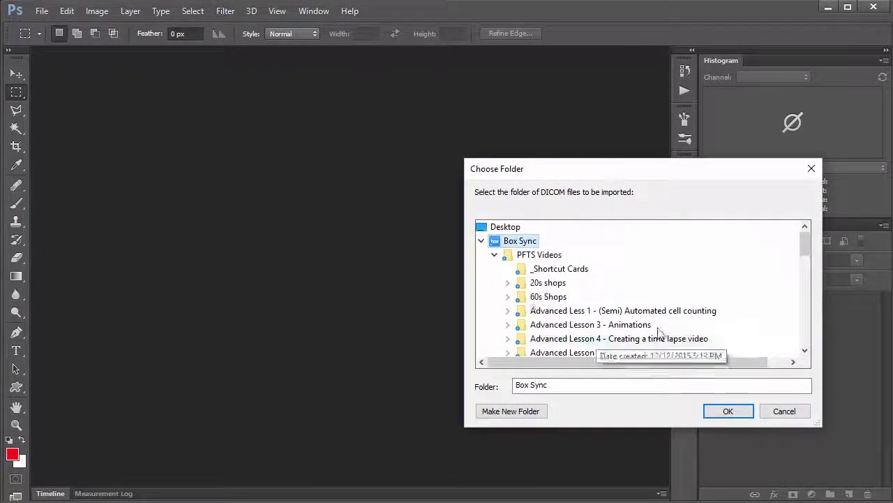
{"action": "scroll", "coordinate": [675, 328], "scroll_direction": "down", "scroll_amount": 2}
{"action": "scroll", "coordinate": [675, 328], "scroll_direction": "down", "scroll_amount": 8}
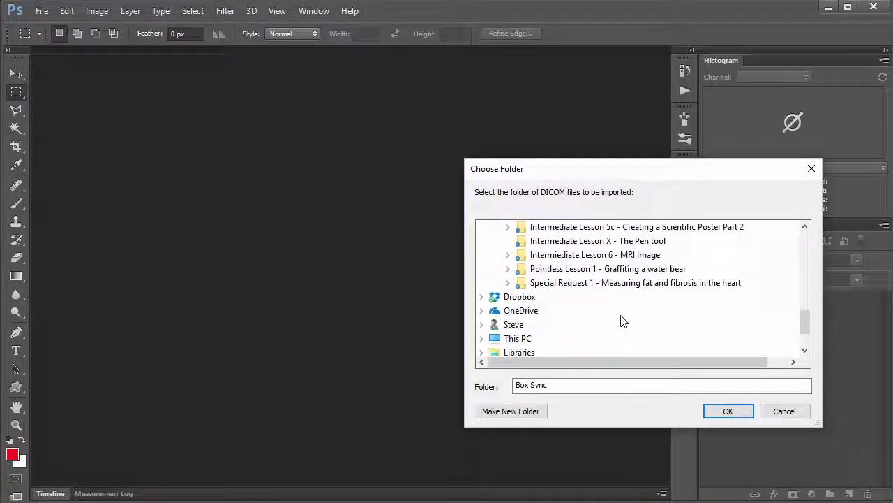
{"action": "double_click", "coordinate": [631, 255]}
{"action": "double_click", "coordinate": [676, 268]}
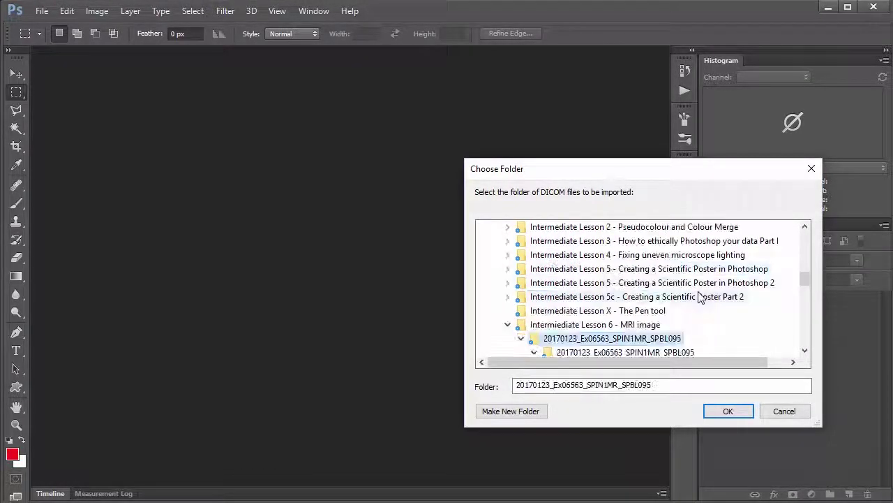
{"action": "scroll", "coordinate": [706, 289], "scroll_direction": "down", "scroll_amount": 5}
{"action": "scroll", "coordinate": [725, 269], "scroll_direction": "up", "scroll_amount": 1}
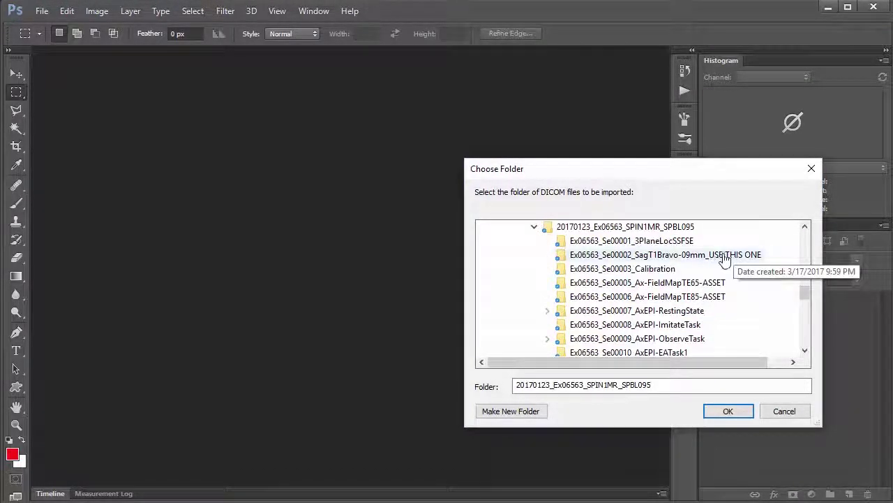
{"action": "left_click", "coordinate": [740, 255]}
{"action": "left_click", "coordinate": [728, 411]}
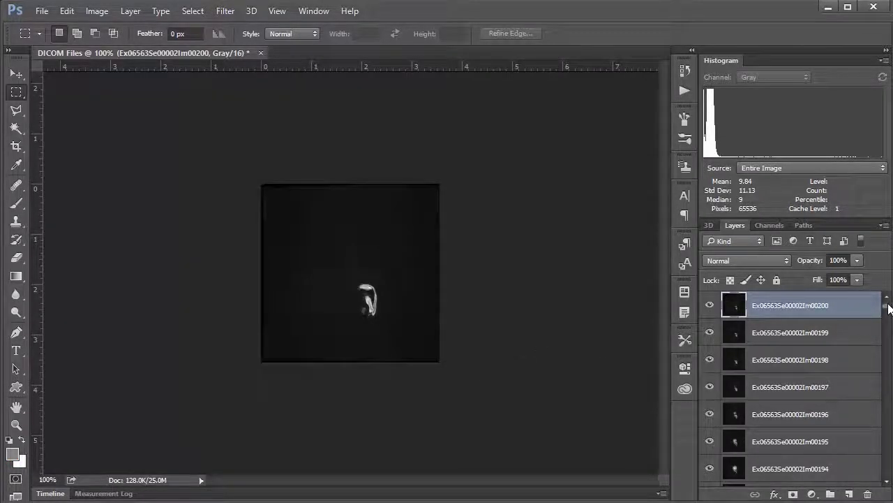
- Select all the MRI slice layers
{"action": "left_click_drag", "start_coordinate": [891, 307], "coordinate": [876, 296]}
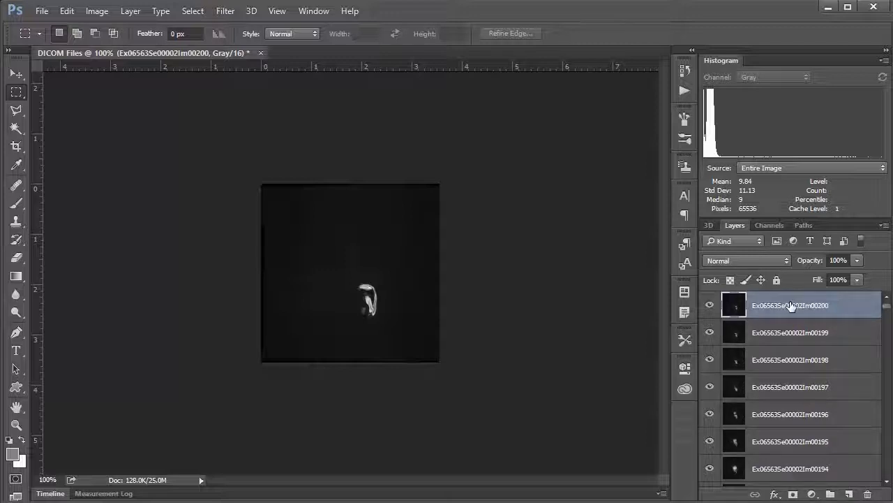
{"action": "left_click", "coordinate": [195, 11]}
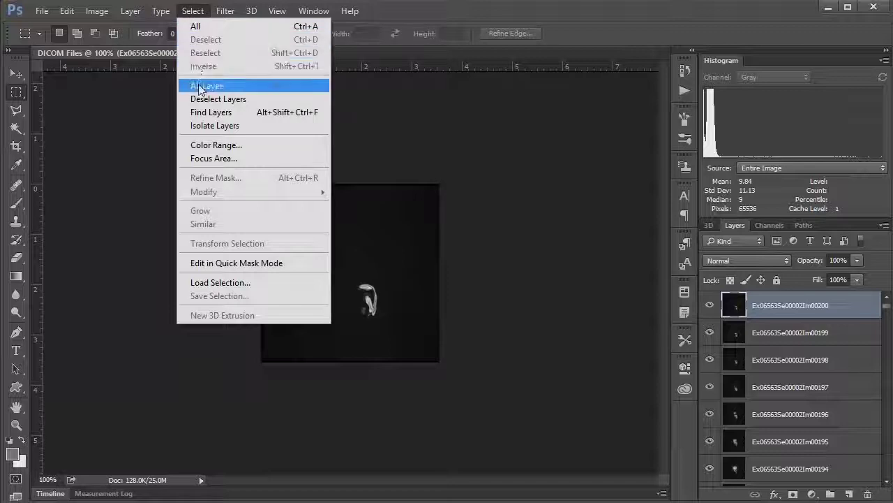
{"action": "left_click", "coordinate": [203, 85]}
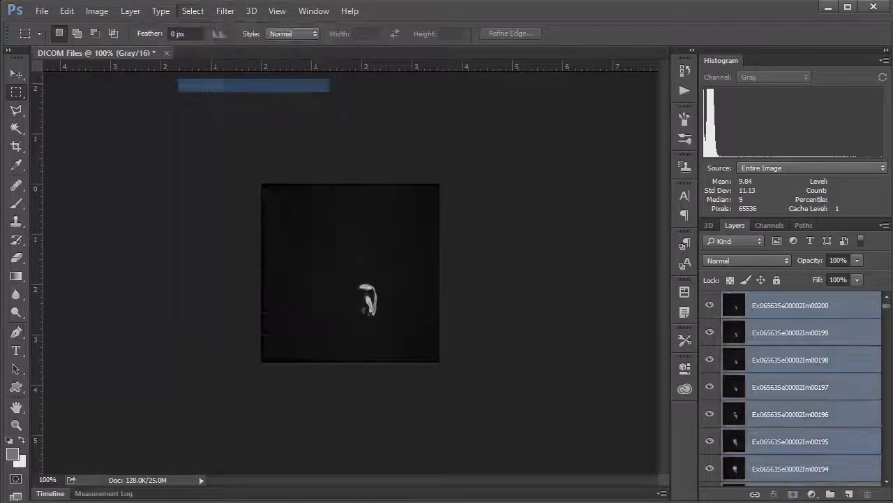
- Convert the selected layers to a 3D volume with X, Y, Z scale 2
{"action": "left_click", "coordinate": [251, 11]}
{"action": "mouse_move", "coordinate": [277, 152]}
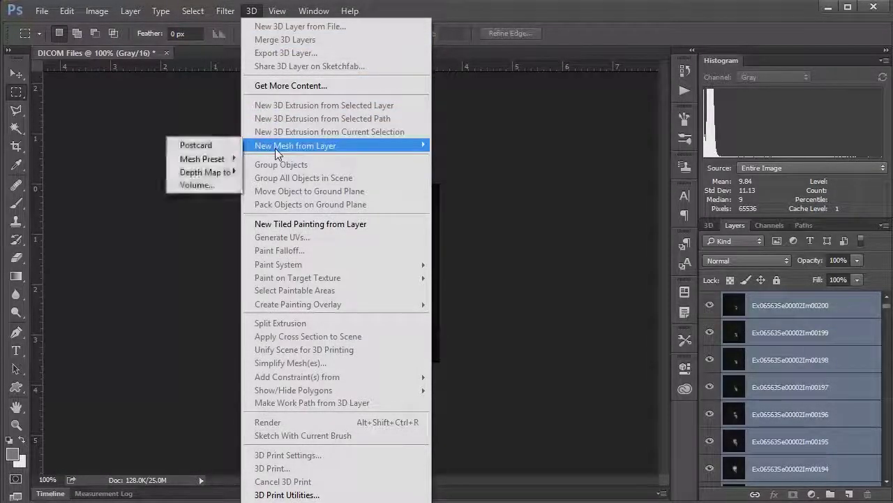
{"action": "left_click", "coordinate": [204, 185]}
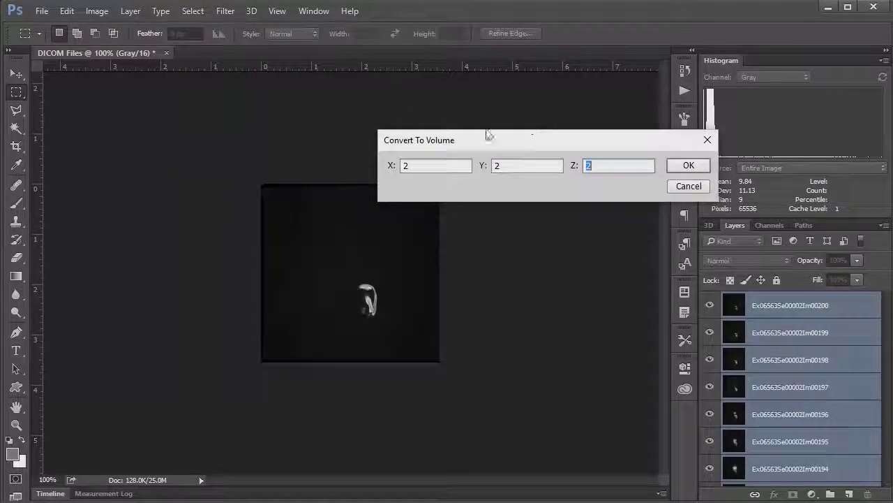
{"action": "left_click", "coordinate": [687, 165]}
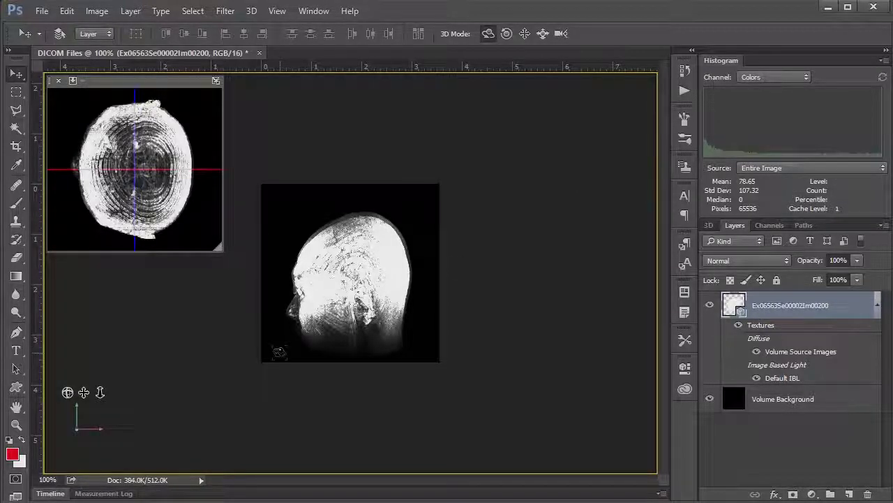
- Rotate the head slightly and show the volume's Scene properties
{"action": "left_click_drag", "start_coordinate": [281, 345], "coordinate": [747, 315]}
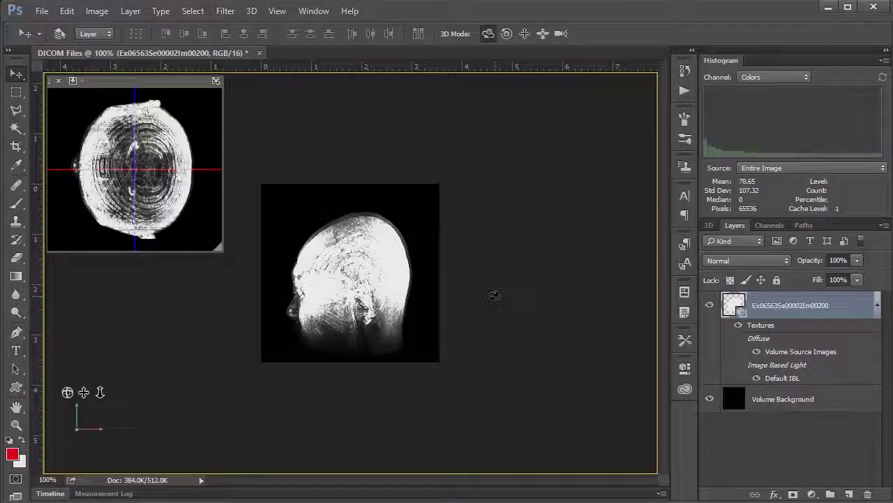
{"action": "left_click", "coordinate": [684, 374]}
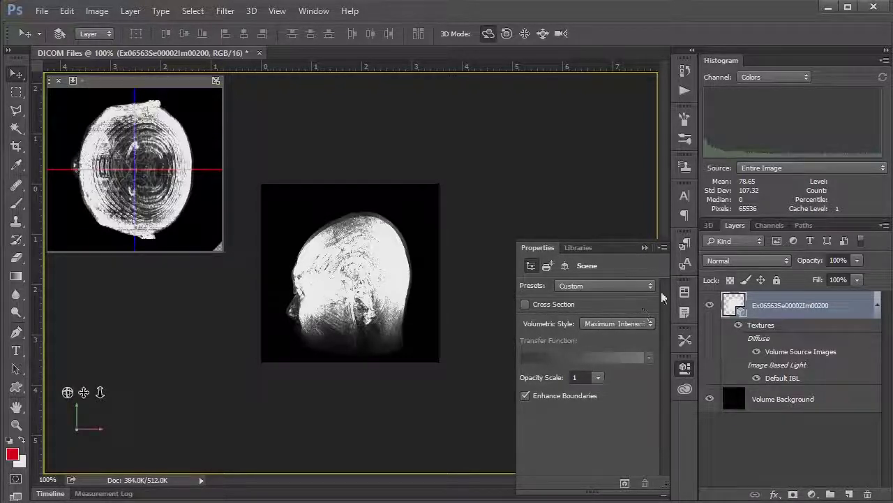
- Browse Current View, mesh and Volume Material 1, return to Scene, and show Volumetric Style options
{"action": "left_click", "coordinate": [710, 226]}
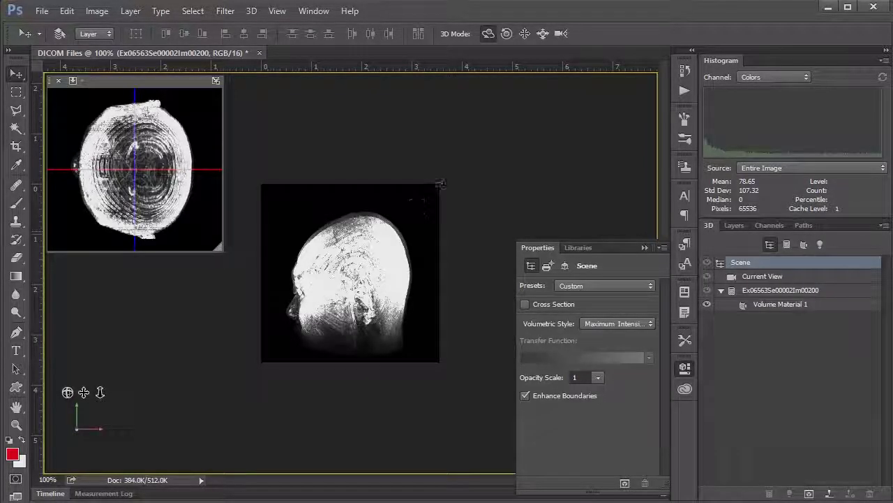
{"action": "left_click", "coordinate": [314, 11]}
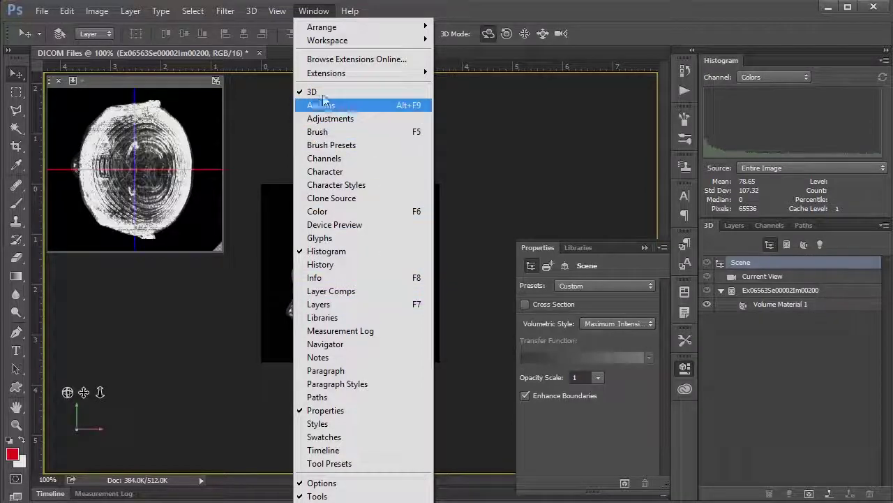
{"action": "left_click", "coordinate": [313, 11]}
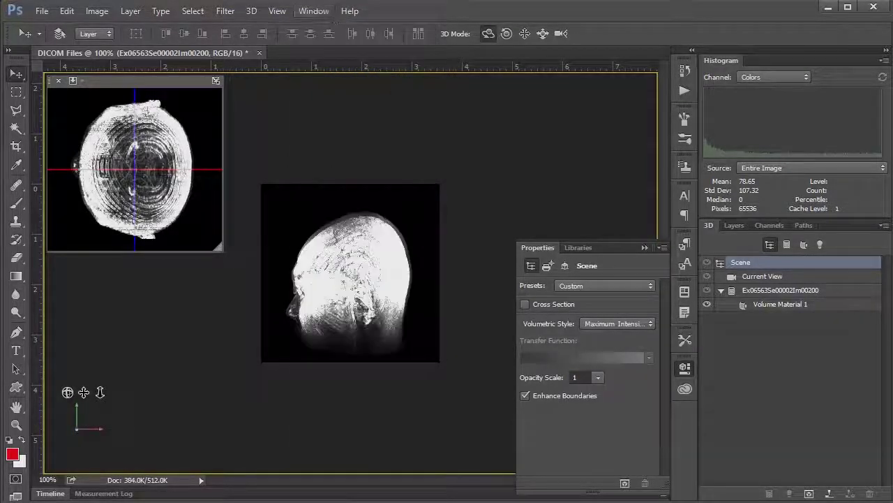
{"action": "left_click", "coordinate": [760, 279]}
{"action": "left_click", "coordinate": [761, 292]}
{"action": "left_click", "coordinate": [758, 305]}
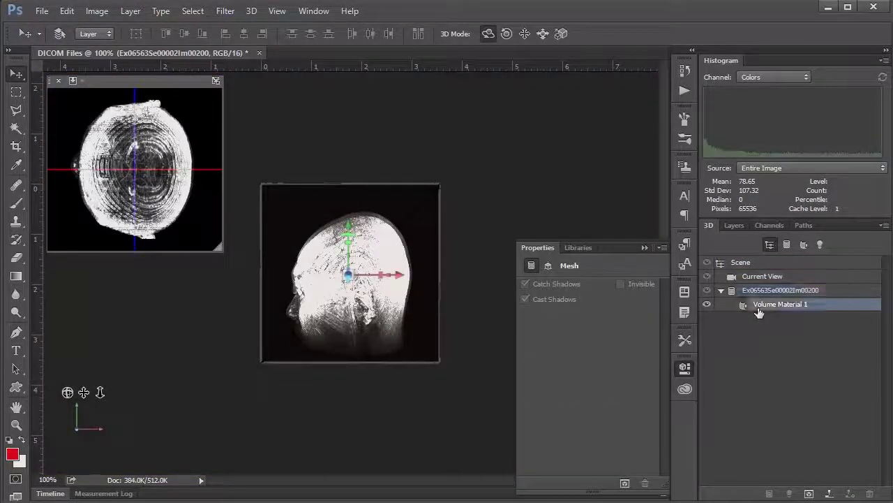
{"action": "left_click", "coordinate": [727, 265]}
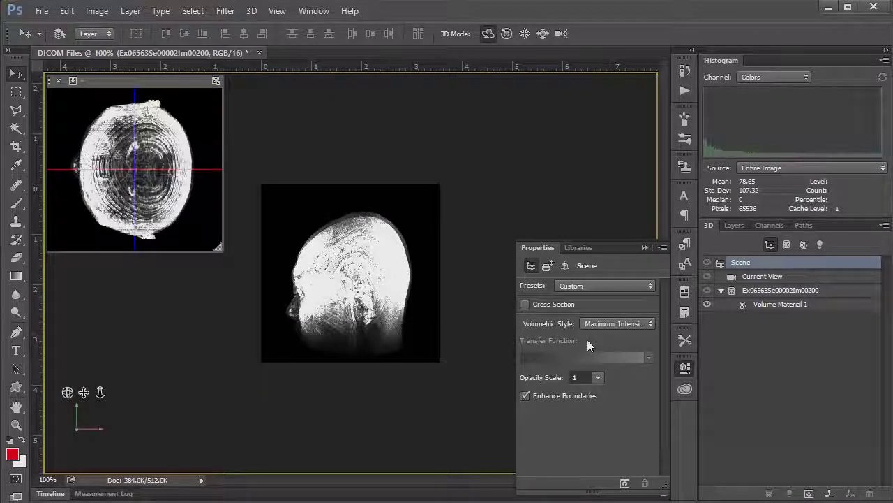
{"action": "left_click", "coordinate": [604, 325]}
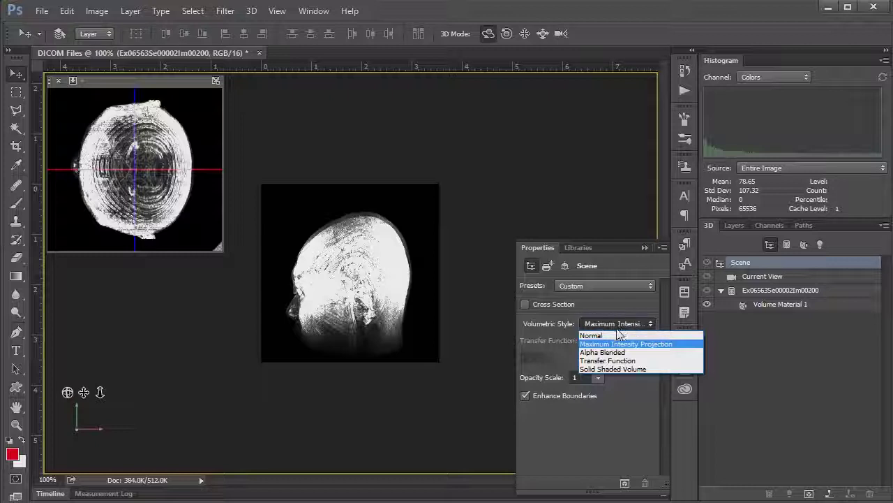
- Render the volume in Normal style and orbit the head to preview it
{"action": "left_click", "coordinate": [593, 336]}
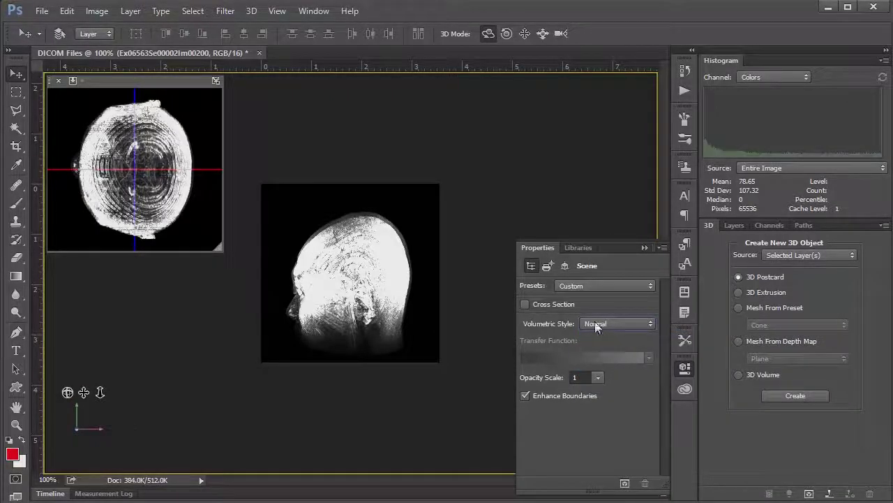
{"action": "left_click", "coordinate": [739, 224]}
{"action": "left_click", "coordinate": [709, 225]}
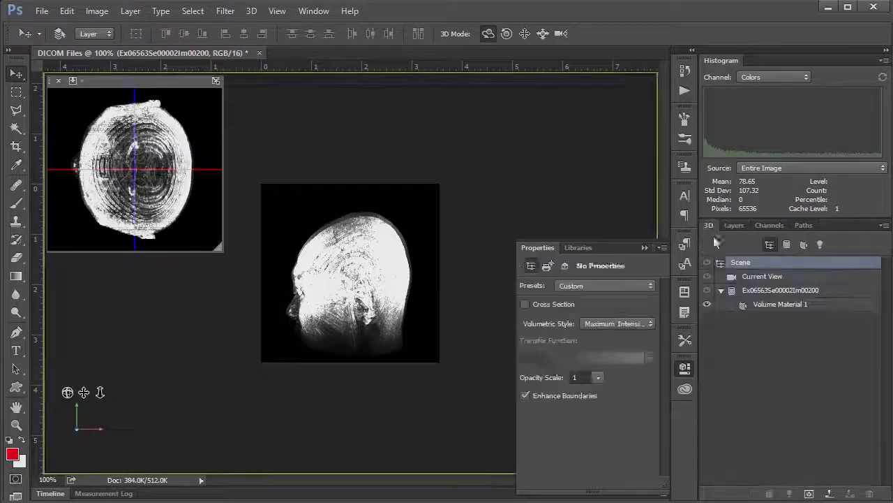
{"action": "left_click", "coordinate": [617, 323]}
{"action": "left_click", "coordinate": [604, 334]}
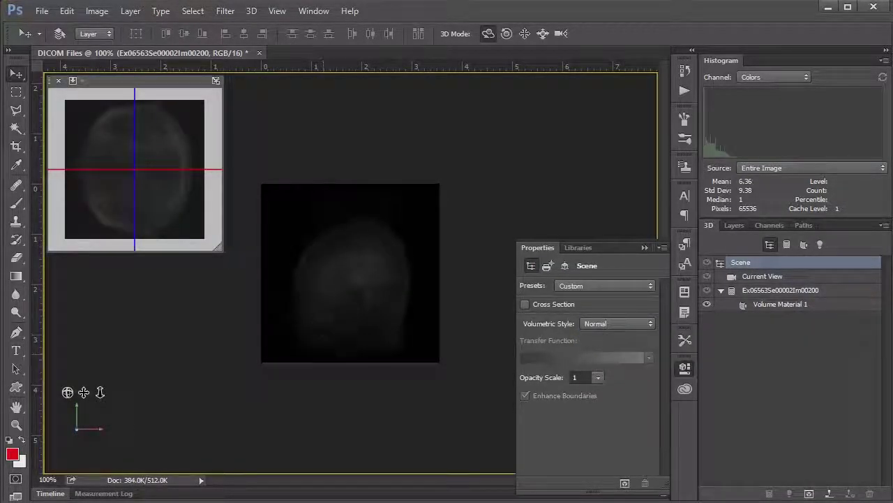
{"action": "left_click_drag", "start_coordinate": [287, 342], "coordinate": [358, 364]}
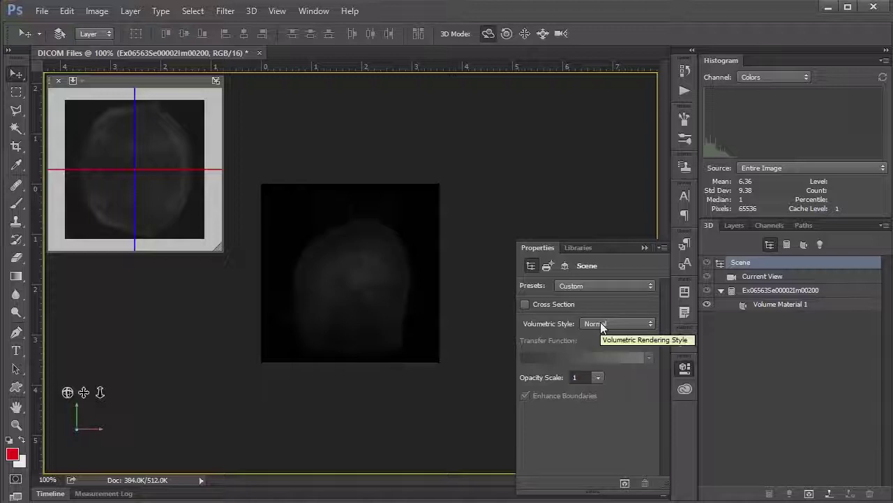
- Try Alpha Blended, then switch to Transfer Function and open its Black, White gradient
{"action": "left_click", "coordinate": [602, 324]}
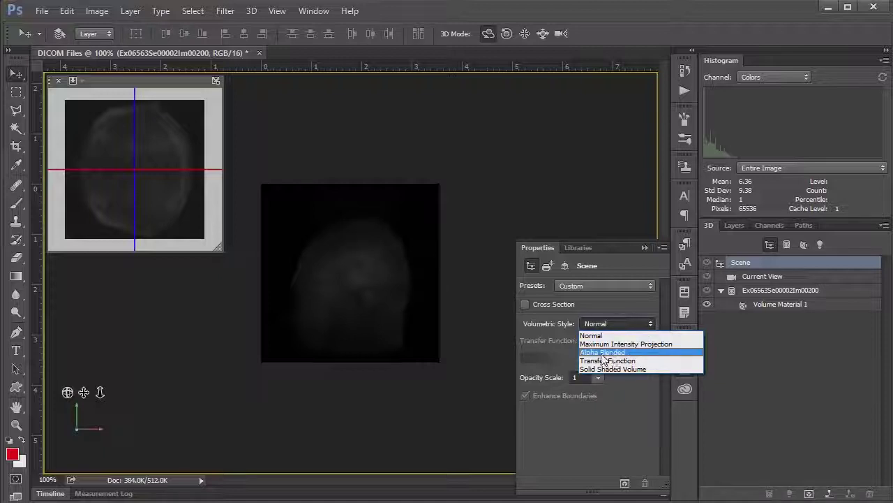
{"action": "left_click", "coordinate": [602, 352]}
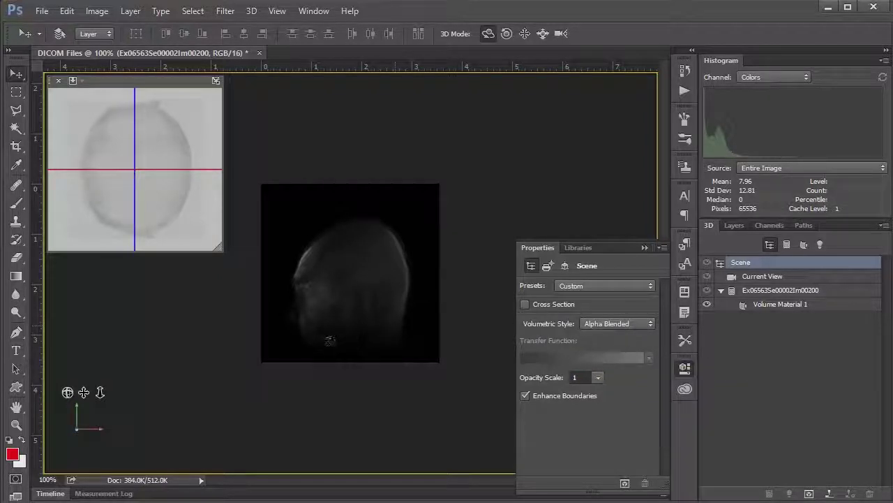
{"action": "left_click", "coordinate": [618, 325]}
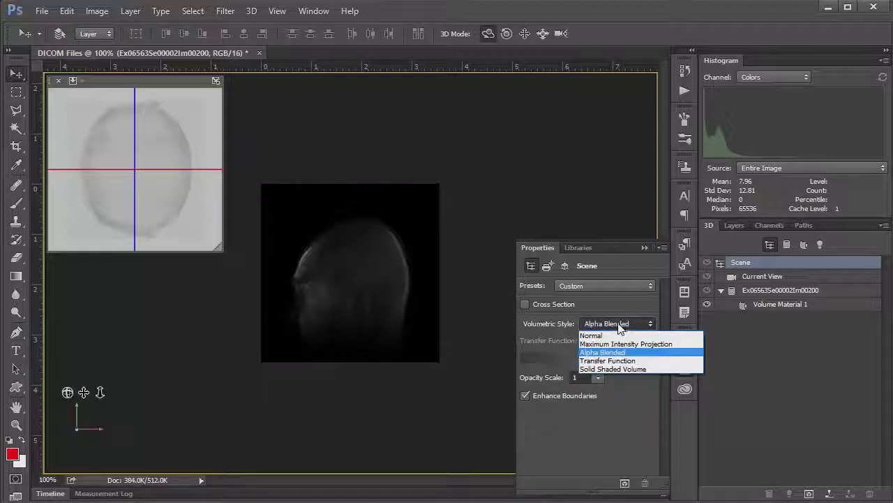
{"action": "left_click", "coordinate": [597, 360]}
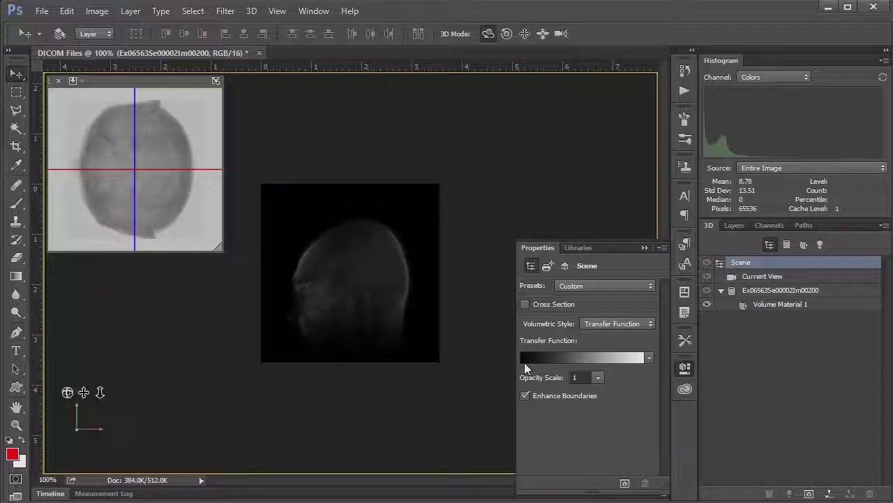
{"action": "left_click", "coordinate": [592, 358]}
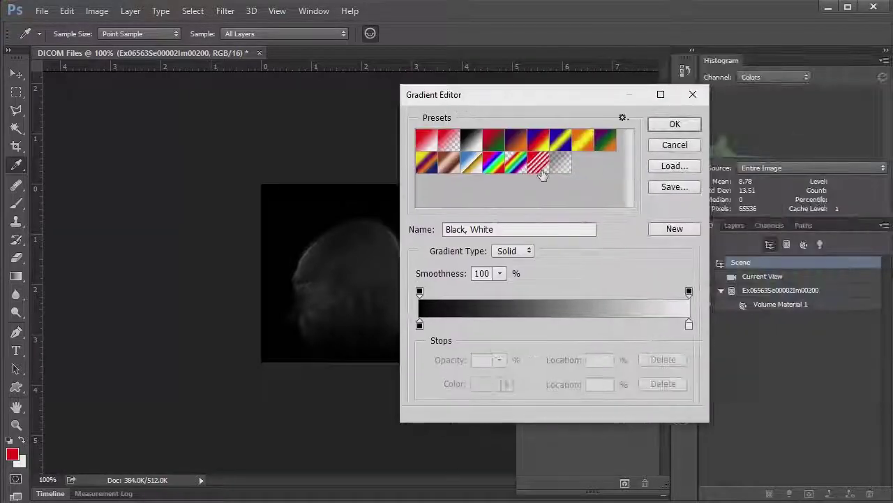
{"action": "left_click", "coordinate": [494, 142]}
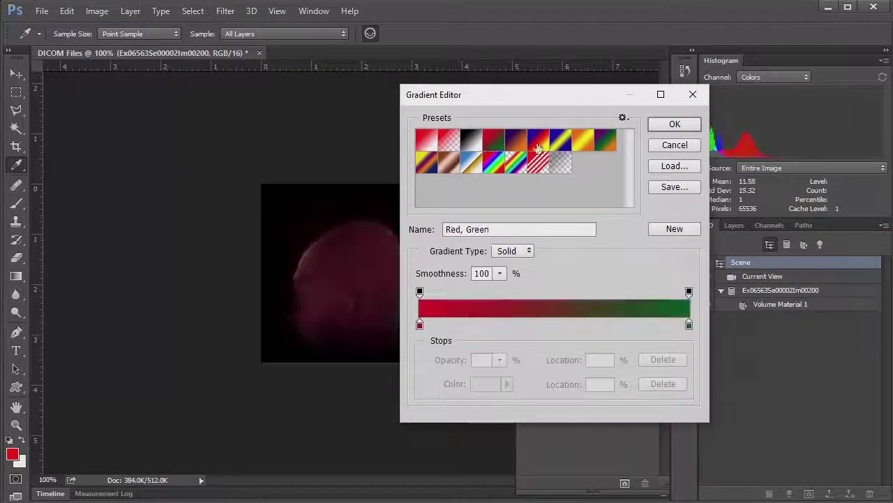
{"action": "left_click", "coordinate": [666, 148]}
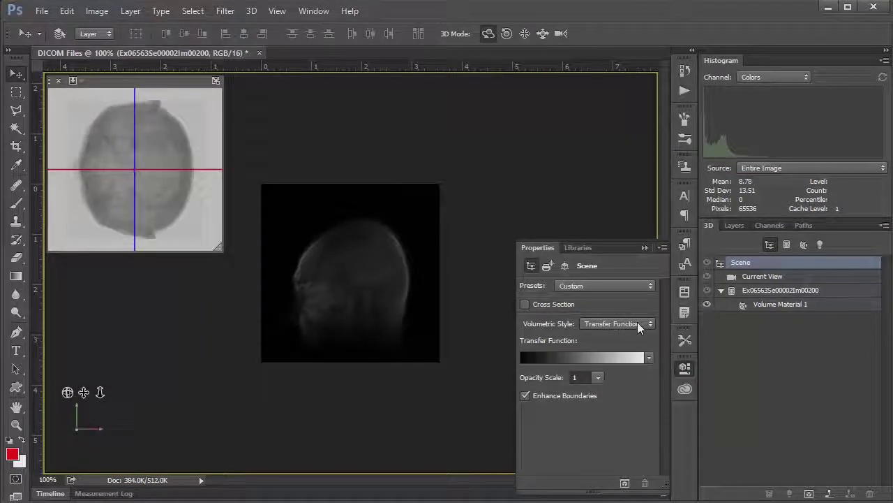
- Switch back to Alpha Blended rendering with an opacity scale of 10
{"action": "left_click", "coordinate": [637, 323]}
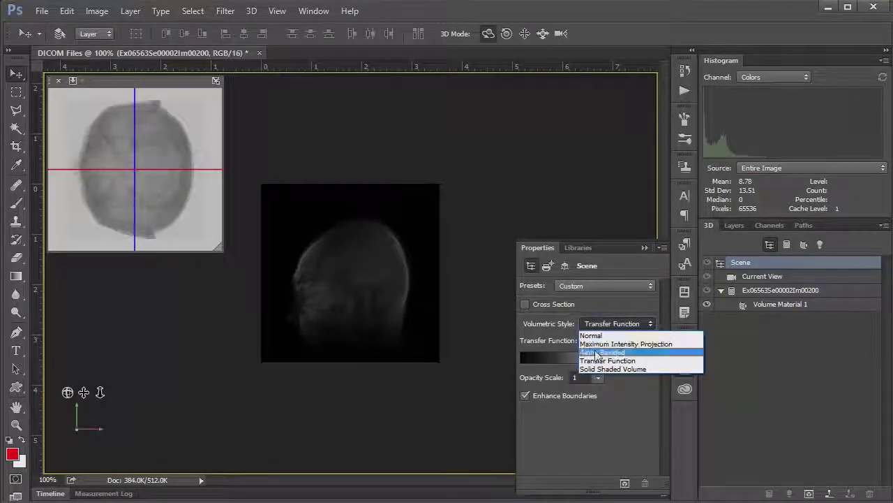
{"action": "left_click", "coordinate": [596, 353]}
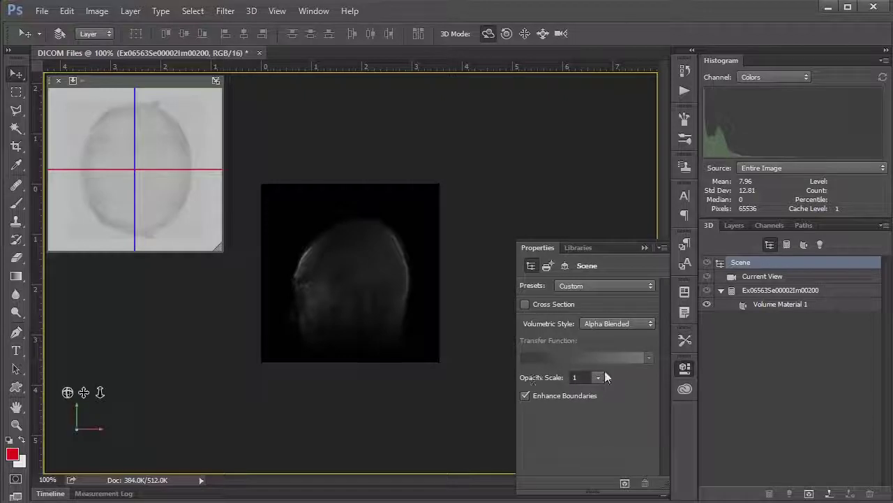
{"action": "left_click", "coordinate": [598, 377]}
{"action": "left_click_drag", "start_coordinate": [597, 396], "coordinate": [665, 395]}
{"action": "left_click", "coordinate": [586, 422]}
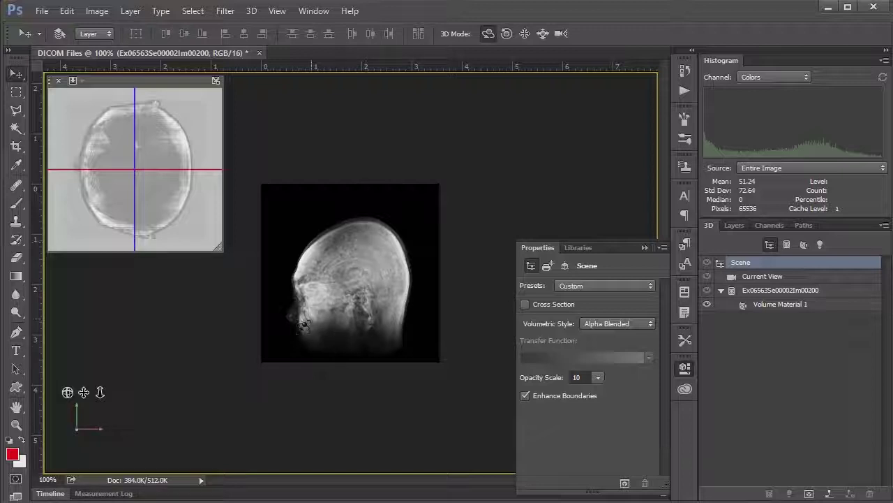
- Toggle Enhance Boundaries off and on to compare, leaving it on, and orbit the volume
{"action": "left_click", "coordinate": [525, 397]}
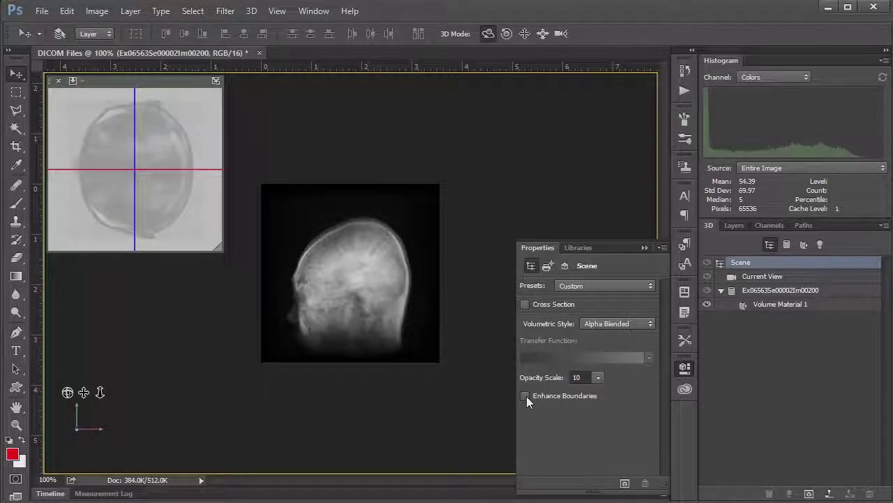
{"action": "left_click", "coordinate": [526, 396]}
{"action": "left_click", "coordinate": [527, 396]}
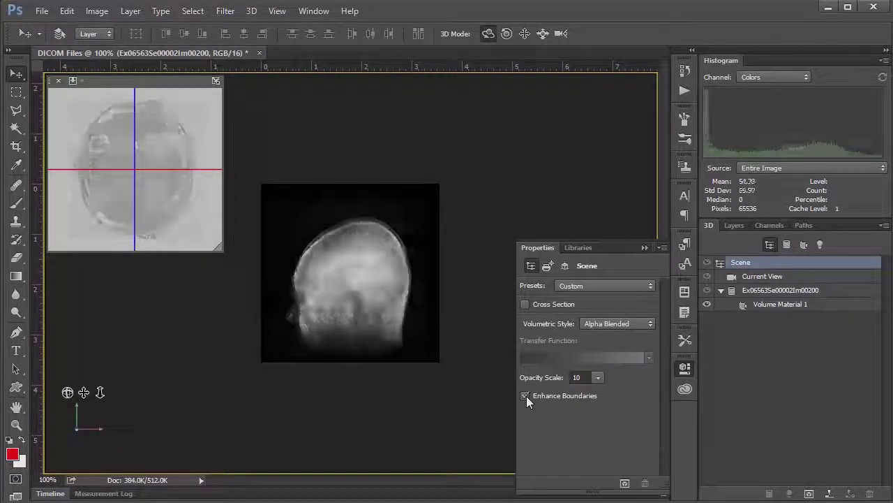
{"action": "left_click", "coordinate": [526, 396]}
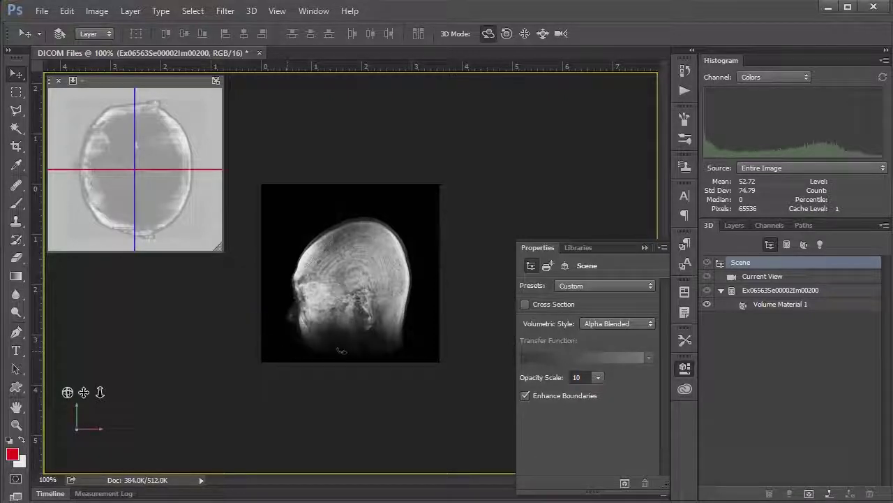
{"action": "left_click_drag", "start_coordinate": [342, 350], "coordinate": [385, 361]}
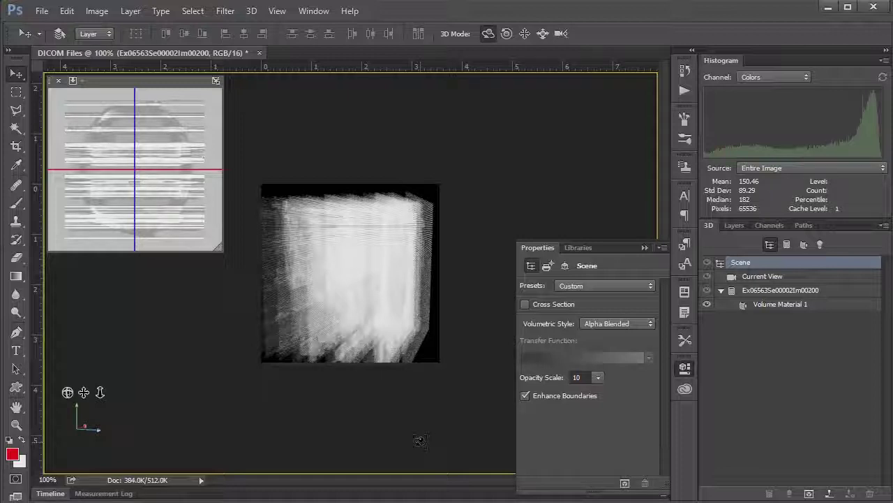
- Undo the last rotation and orbit the head round to a left-facing side profile
{"action": "key", "text": "ctrl+z"}
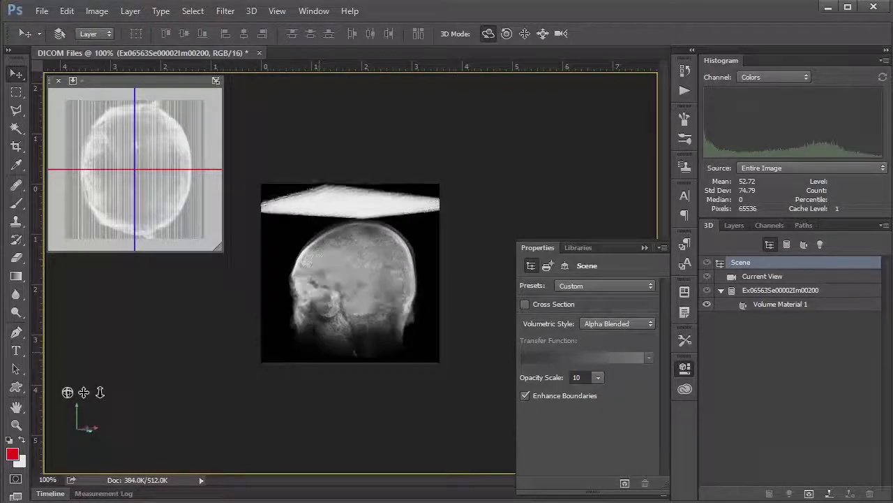
{"action": "left_click_drag", "start_coordinate": [231, 349], "coordinate": [379, 201]}
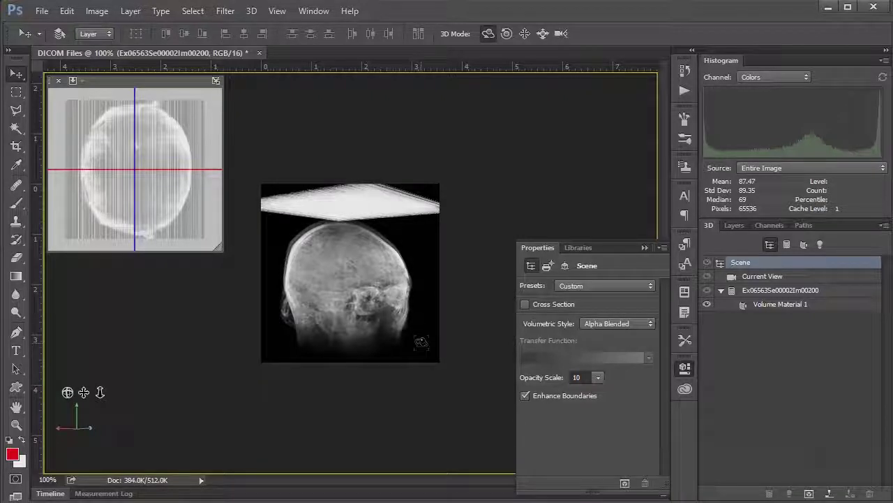
{"action": "left_click_drag", "start_coordinate": [421, 342], "coordinate": [397, 387]}
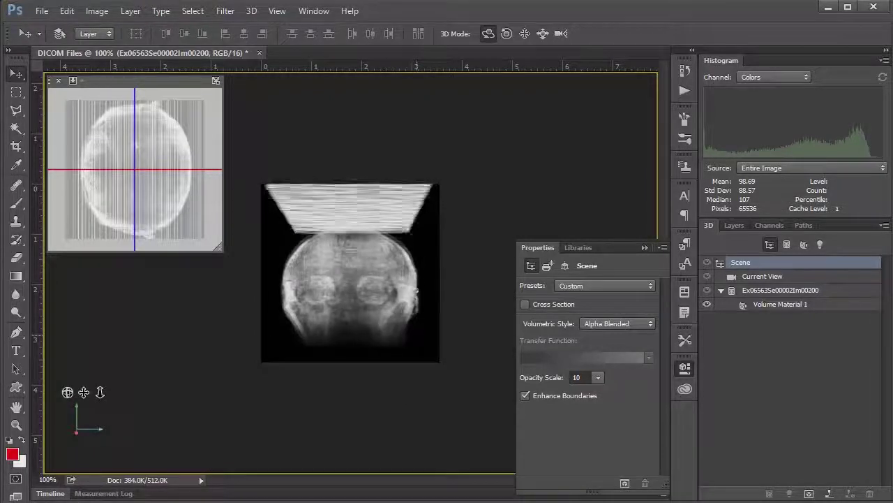
{"action": "left_click_drag", "start_coordinate": [335, 328], "coordinate": [592, 319]}
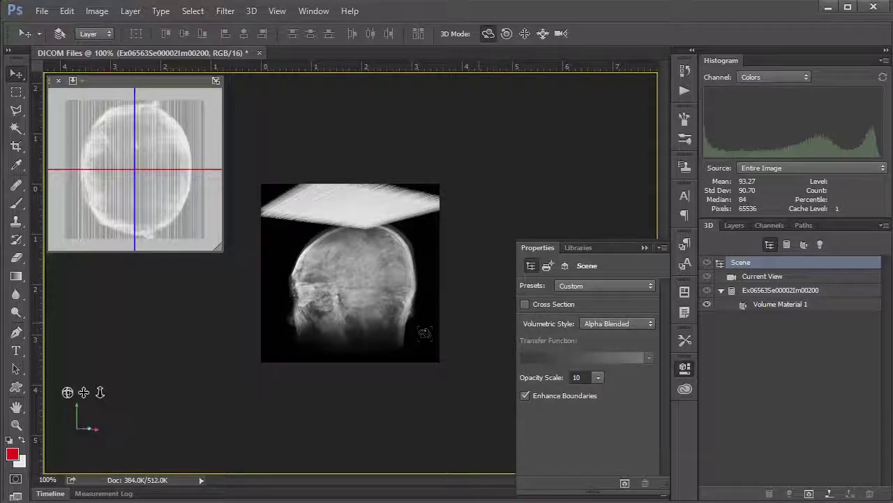
{"action": "left_click_drag", "start_coordinate": [346, 332], "coordinate": [313, 333]}
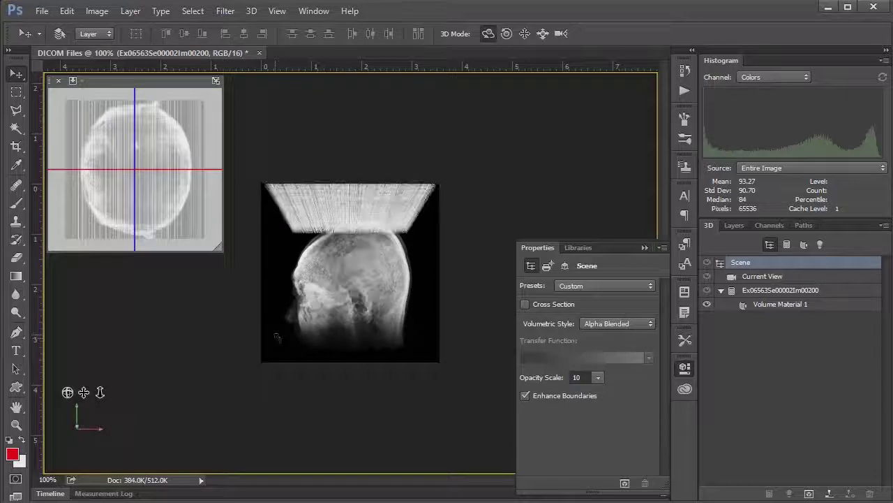
- Enable Cross Section and preview the Wireframe and Flat slice styles
{"action": "left_click", "coordinate": [525, 305]}
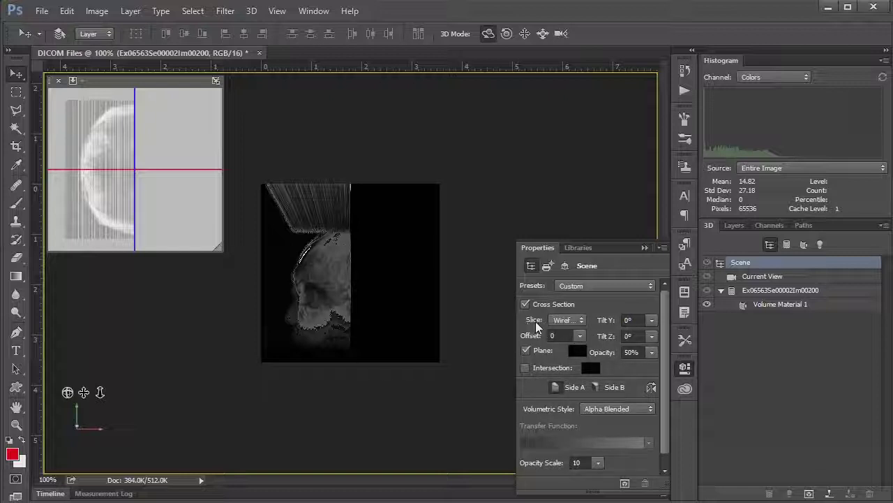
{"action": "left_click", "coordinate": [573, 321]}
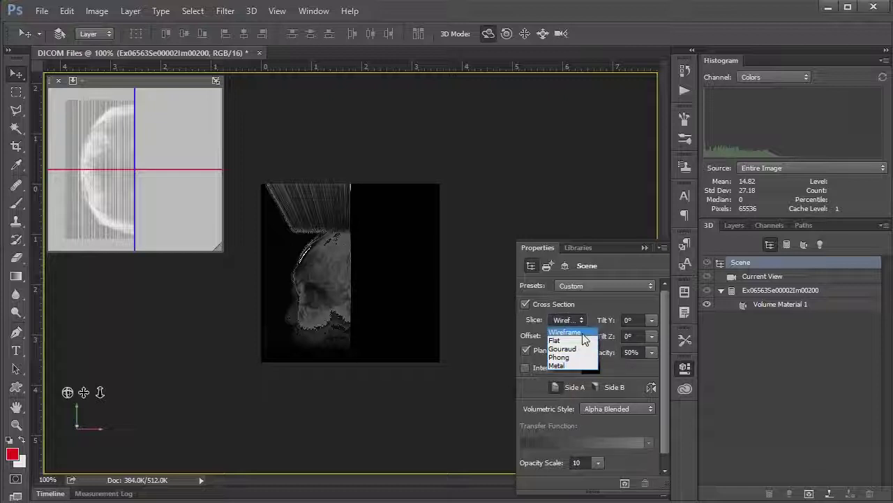
{"action": "left_click", "coordinate": [583, 332]}
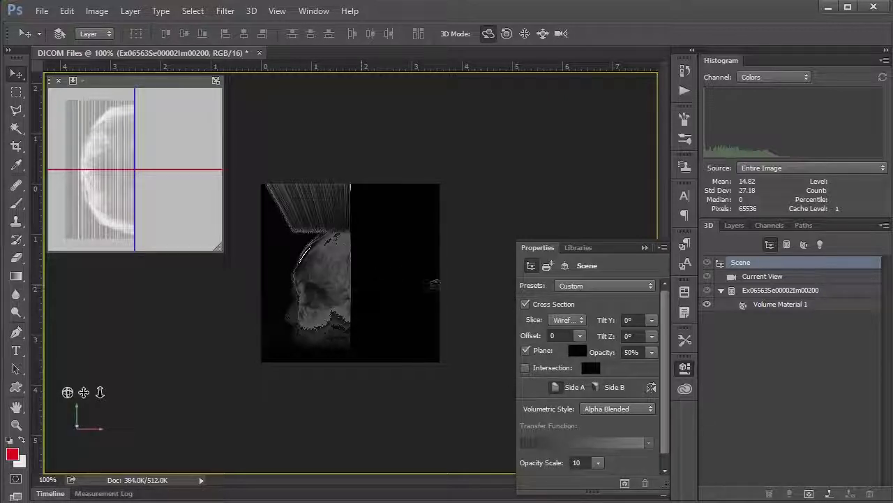
{"action": "left_click", "coordinate": [567, 323]}
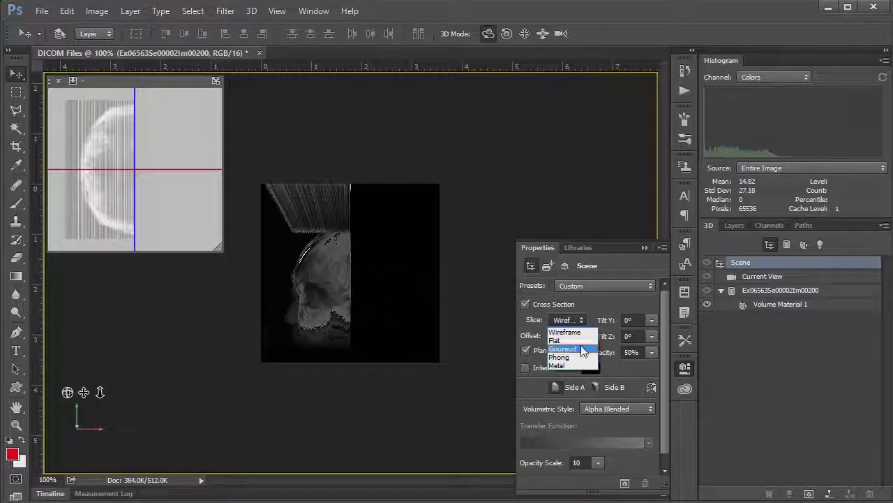
{"action": "left_click", "coordinate": [581, 342]}
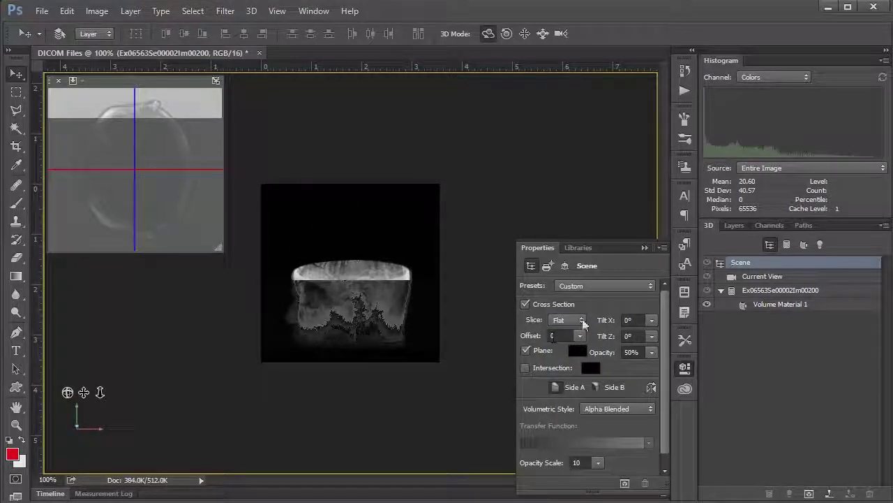
- Try the Gouraud and Phong slice styles, settling on Metal
{"action": "left_click", "coordinate": [567, 320]}
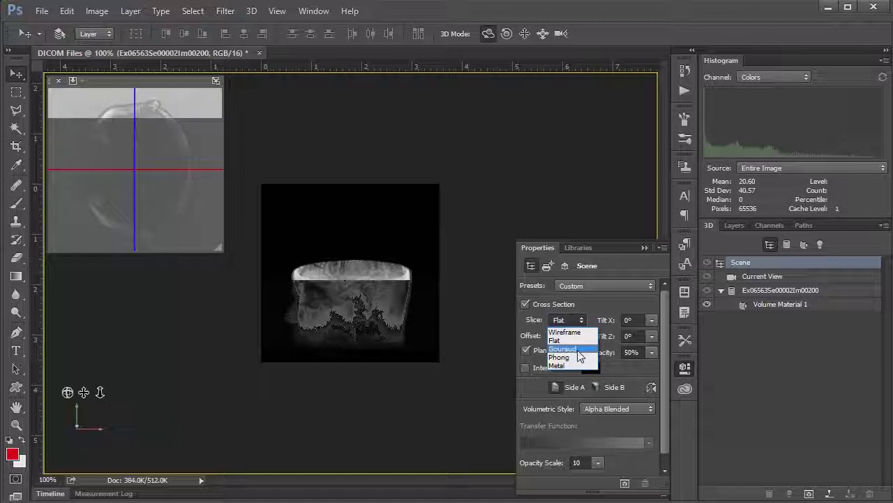
{"action": "left_click", "coordinate": [579, 349]}
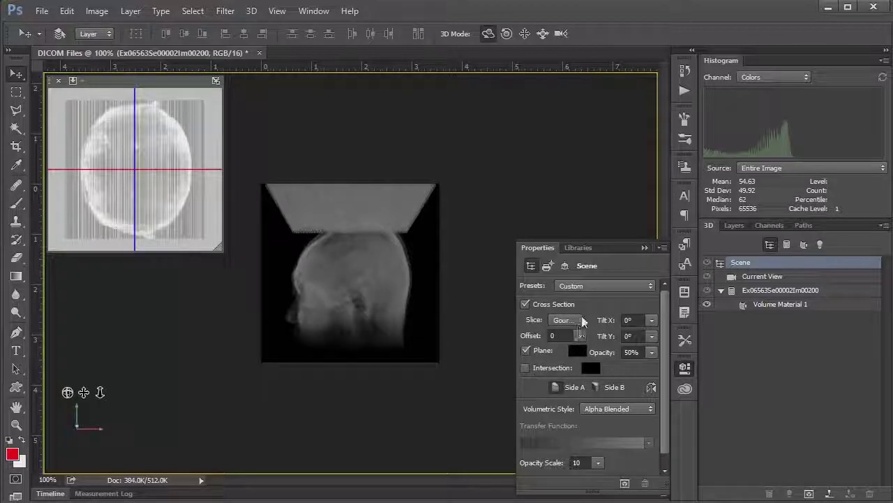
{"action": "left_click", "coordinate": [567, 320]}
{"action": "left_click", "coordinate": [574, 357]}
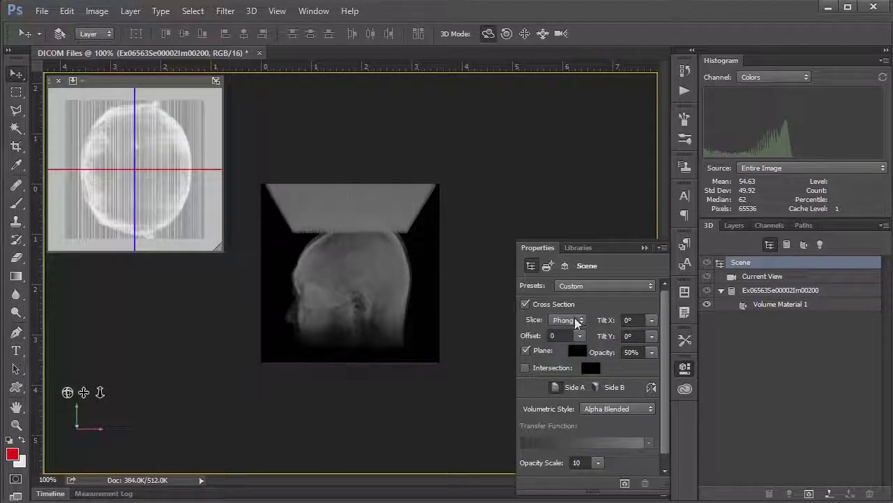
{"action": "left_click", "coordinate": [567, 320]}
{"action": "left_click", "coordinate": [563, 365]}
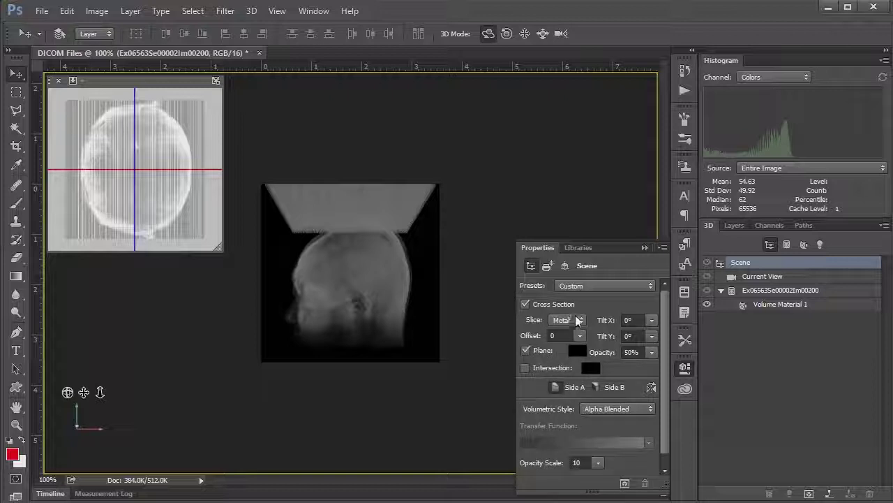
{"action": "left_click", "coordinate": [578, 319]}
- Render the slice as Flat with a #ff0000 red cutting plane, then hide the plane
{"action": "left_click", "coordinate": [555, 353]}
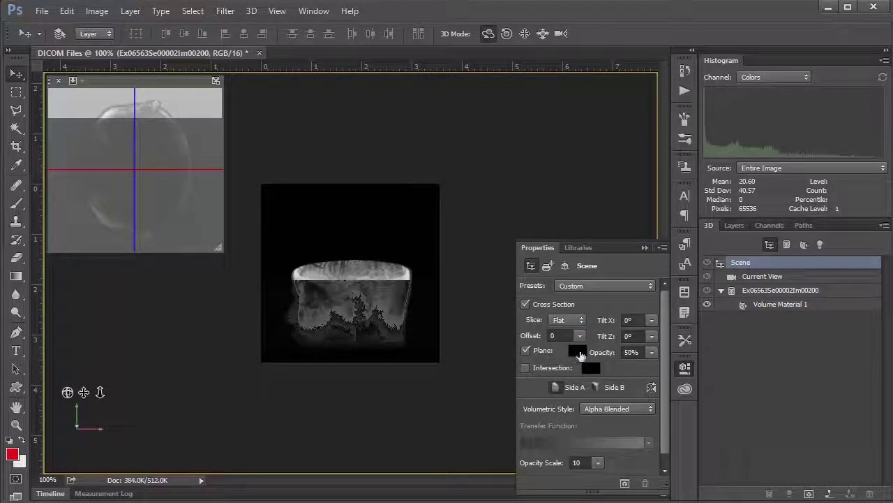
{"action": "left_click", "coordinate": [577, 351]}
{"action": "left_click_drag", "start_coordinate": [874, 288], "coordinate": [629, 244]}
{"action": "left_click_drag", "start_coordinate": [621, 302], "coordinate": [758, 263]}
{"action": "key", "text": "Return"}
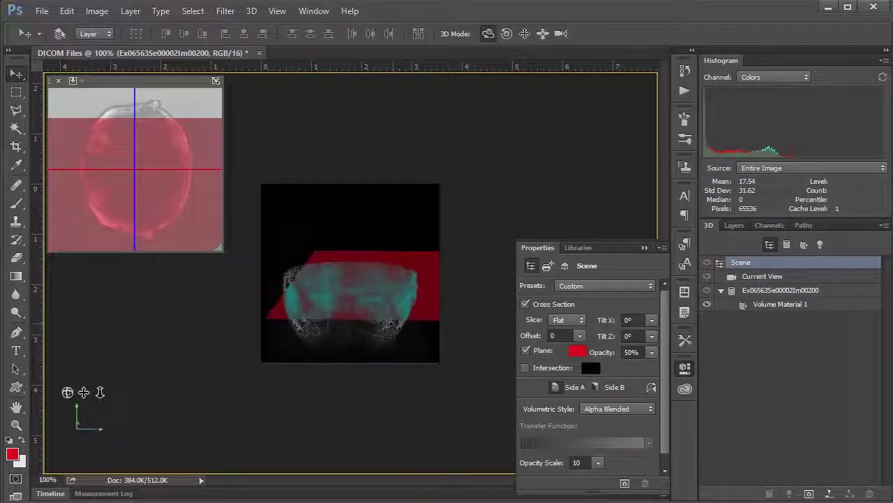
{"action": "left_click", "coordinate": [526, 352]}
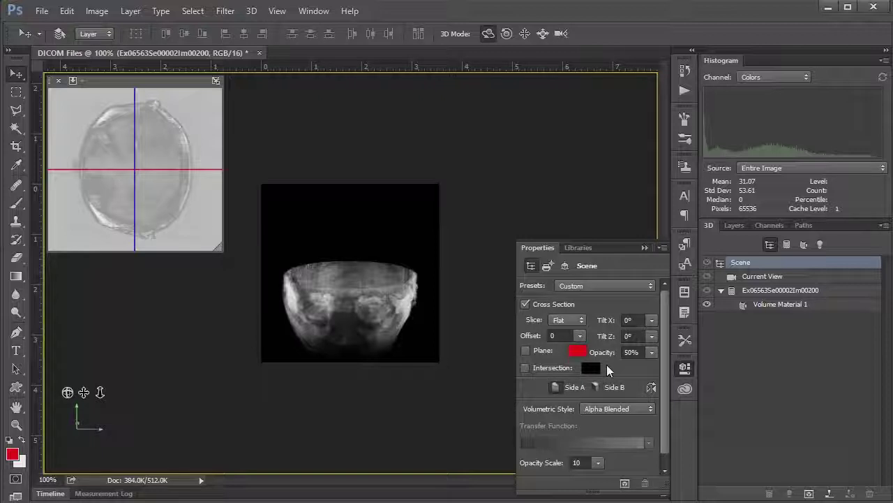
- Turn on Intersection to show the cut brain surface and orbit the head forward
{"action": "left_click", "coordinate": [525, 368]}
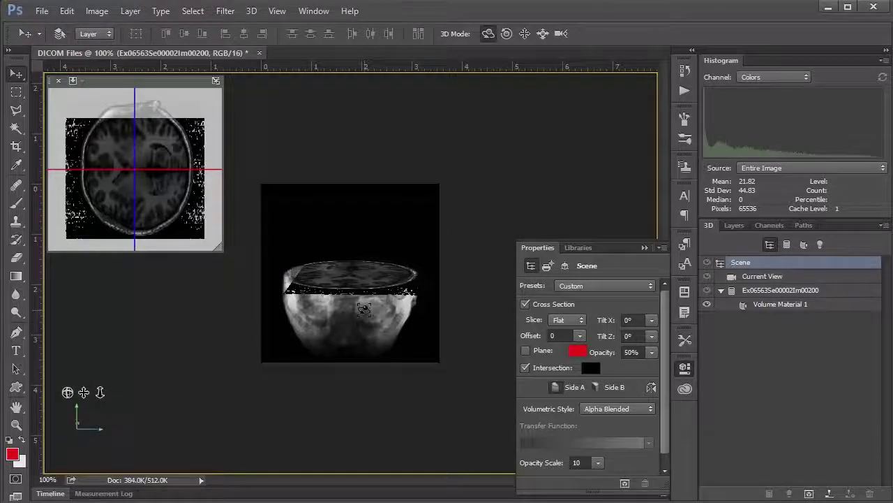
{"action": "left_click_drag", "start_coordinate": [363, 309], "coordinate": [374, 317]}
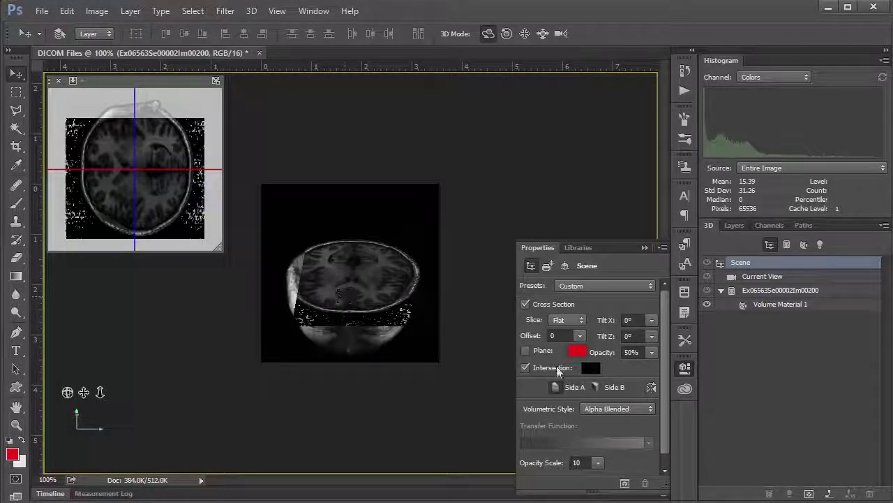
- Shift the cross-section offset slider to -3
{"action": "left_click", "coordinate": [580, 337]}
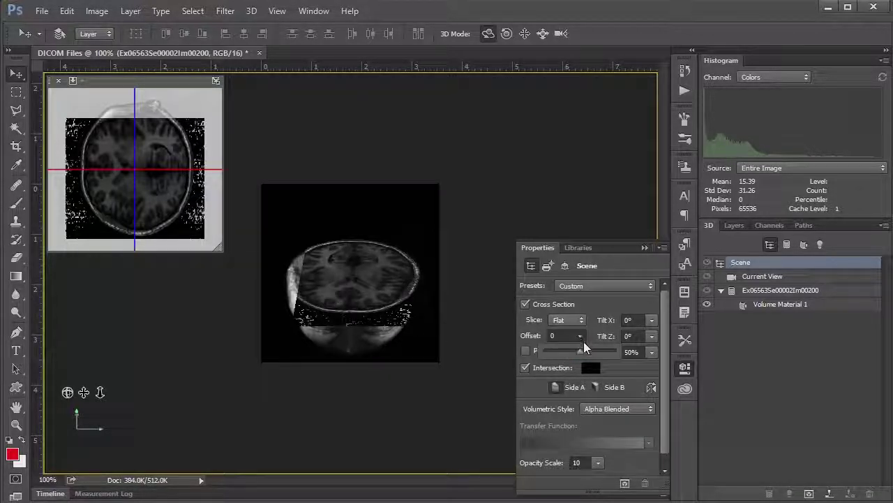
{"action": "mouse_move", "coordinate": [578, 348]}
{"action": "left_mouse_down"}
{"action": "mouse_move", "coordinate": [597, 351]}
{"action": "mouse_move", "coordinate": [569, 351]}
{"action": "mouse_move", "coordinate": [579, 351]}
{"action": "left_mouse_up"}
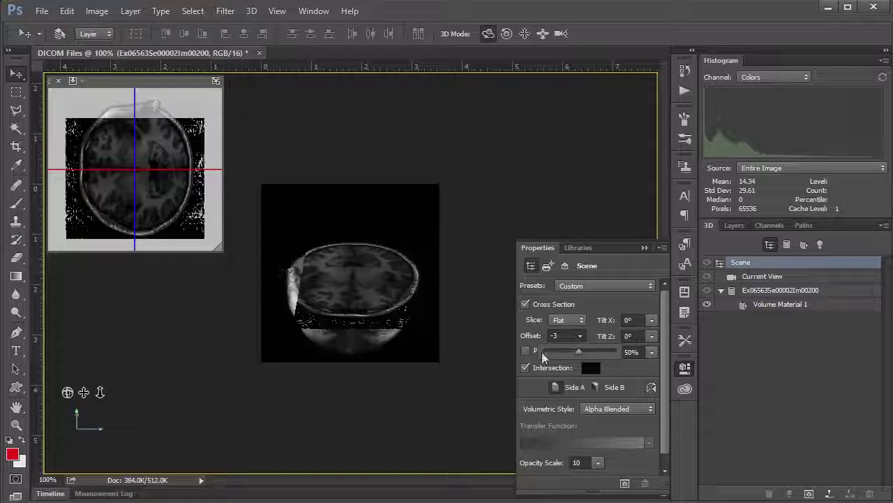
{"action": "left_click", "coordinate": [578, 342]}
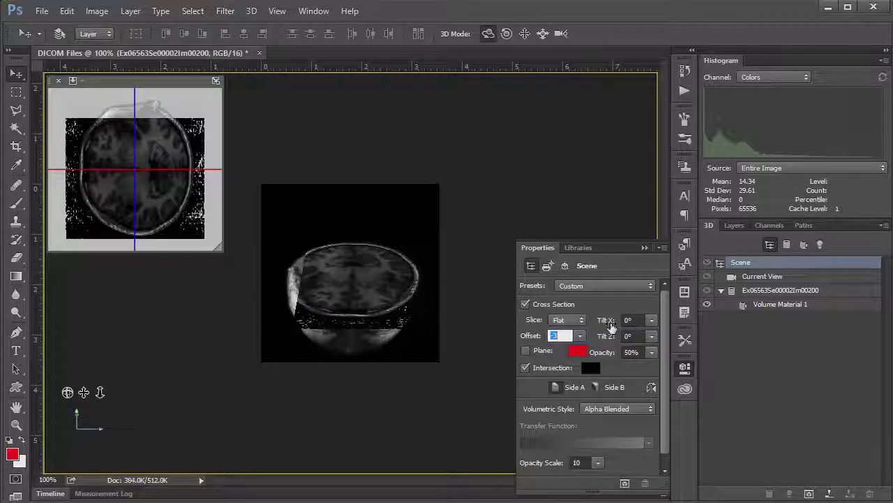
{"action": "left_click", "coordinate": [650, 321]}
- Tilt the cross section to +12° on X and +5° on Z
{"action": "mouse_move", "coordinate": [628, 336]}
{"action": "left_mouse_down"}
{"action": "mouse_move", "coordinate": [637, 336]}
{"action": "mouse_move", "coordinate": [615, 335]}
{"action": "mouse_move", "coordinate": [632, 336]}
{"action": "left_mouse_up"}
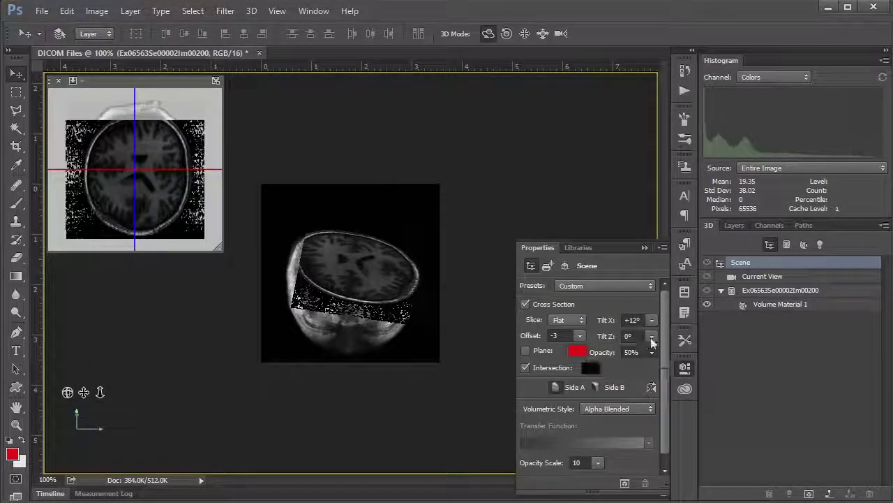
{"action": "left_click", "coordinate": [651, 335]}
{"action": "left_click_drag", "start_coordinate": [629, 352], "coordinate": [630, 352]}
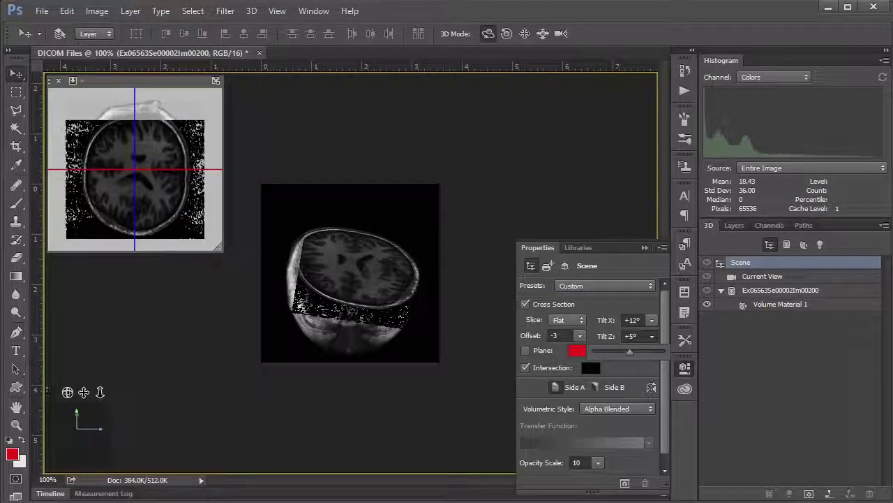
- Raise the head slightly and orbit it to show off the tilted cut
{"action": "left_click_drag", "start_coordinate": [84, 391], "coordinate": [90, 375]}
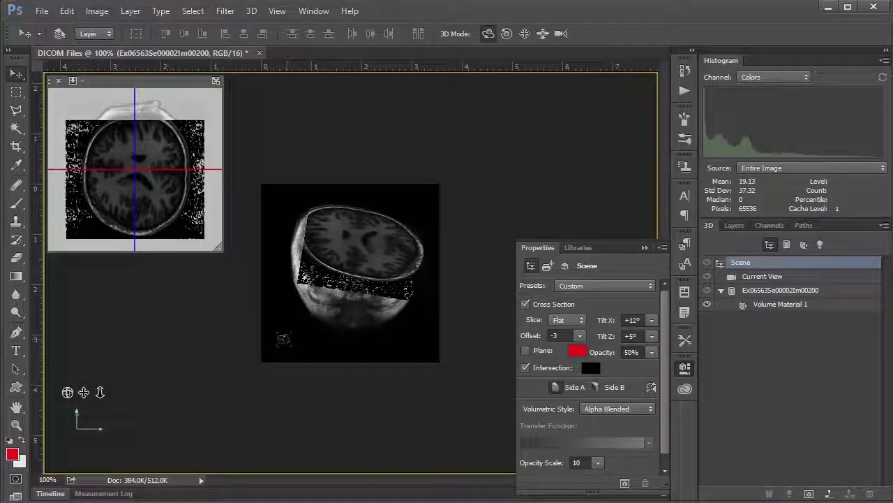
{"action": "left_click_drag", "start_coordinate": [283, 332], "coordinate": [266, 323]}
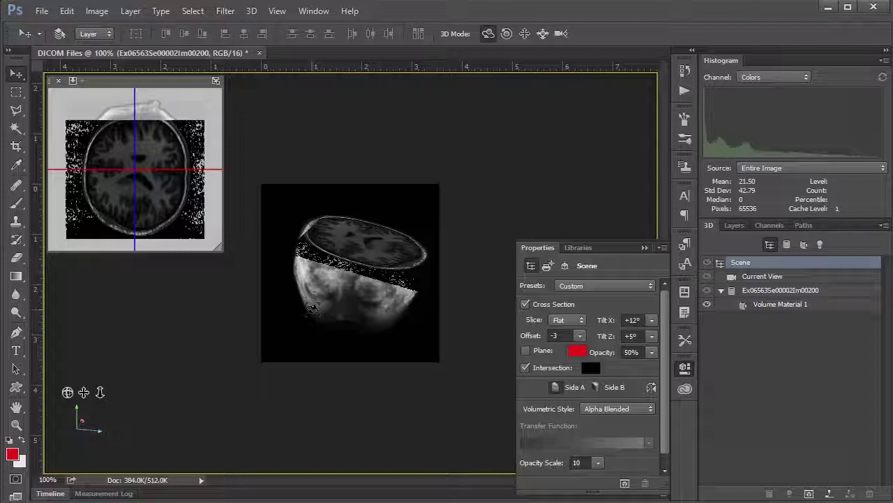
{"action": "left_click", "coordinate": [737, 226]}
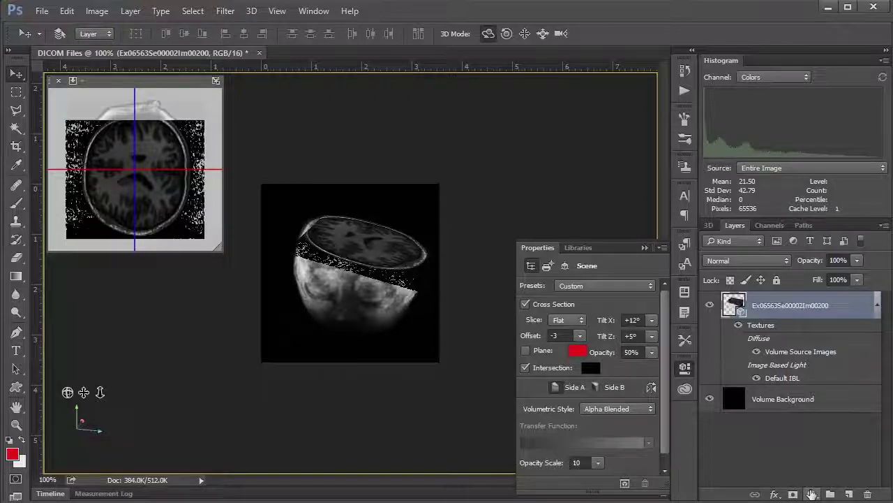
- Add a Levels adjustment layer with the white input lowered to 179 (0, 1.68, 179)
{"action": "left_click", "coordinate": [810, 495]}
{"action": "left_click", "coordinate": [810, 255]}
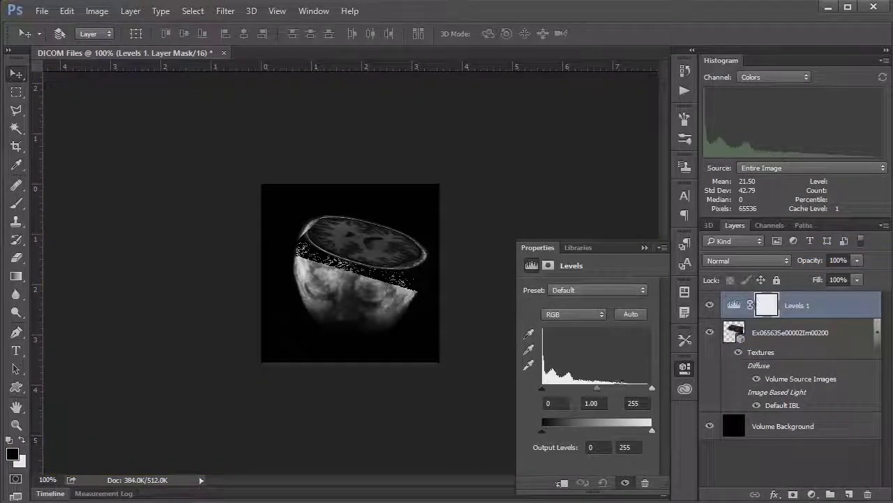
{"action": "left_click_drag", "start_coordinate": [652, 389], "coordinate": [565, 391]}
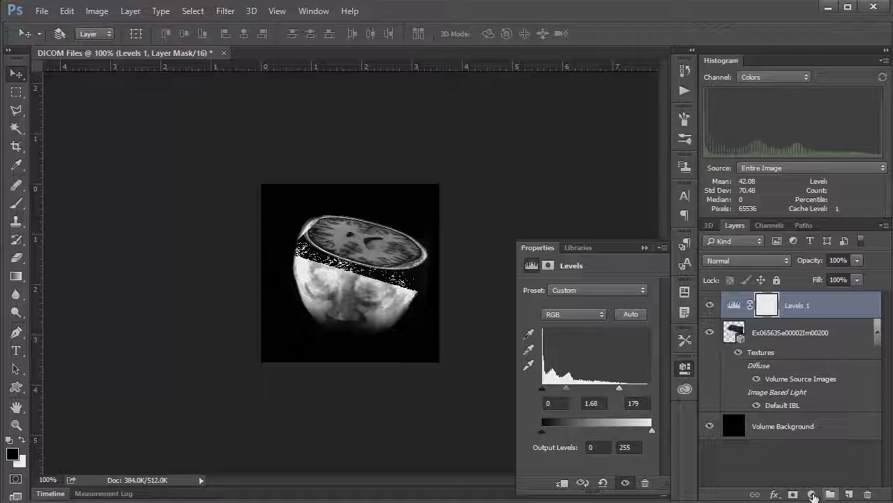
{"action": "left_click", "coordinate": [812, 494]}
- Add a Solid Color fill layer coloured dark magenta
{"action": "left_click", "coordinate": [855, 195]}
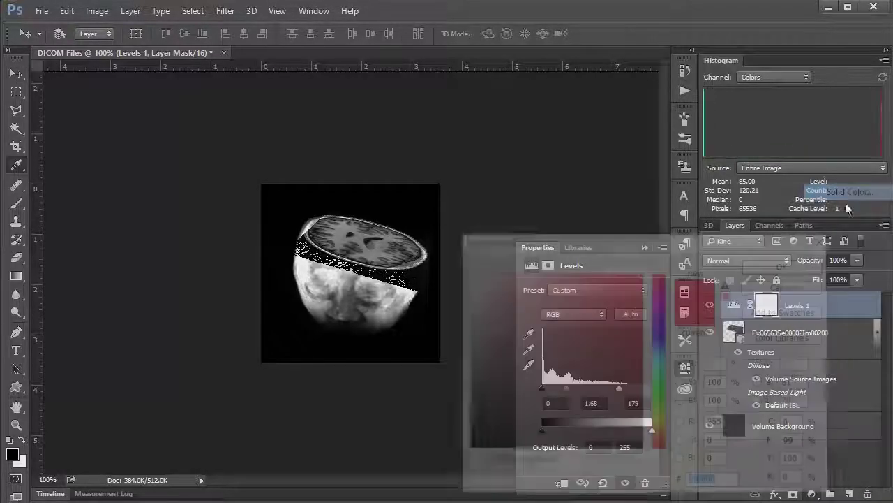
{"action": "mouse_move", "coordinate": [660, 427]}
{"action": "left_mouse_down"}
{"action": "mouse_move", "coordinate": [661, 418]}
{"action": "mouse_move", "coordinate": [661, 427]}
{"action": "left_mouse_up"}
{"action": "left_click_drag", "start_coordinate": [635, 341], "coordinate": [613, 317]}
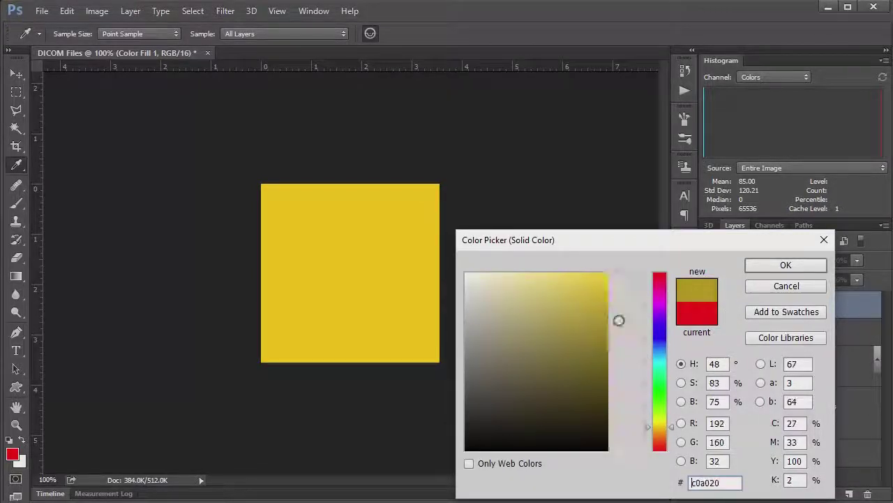
{"action": "left_click_drag", "start_coordinate": [674, 426], "coordinate": [676, 436]}
{"action": "mouse_move", "coordinate": [618, 317]}
{"action": "left_mouse_down"}
{"action": "mouse_move", "coordinate": [619, 279]}
{"action": "mouse_move", "coordinate": [629, 291]}
{"action": "mouse_move", "coordinate": [619, 279]}
{"action": "mouse_move", "coordinate": [593, 279]}
{"action": "left_mouse_up"}
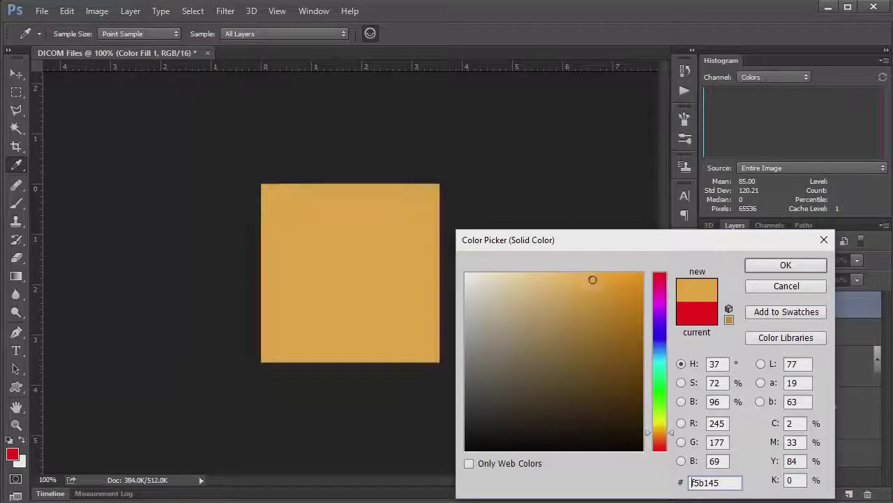
{"action": "left_click_drag", "start_coordinate": [659, 294], "coordinate": [663, 287]}
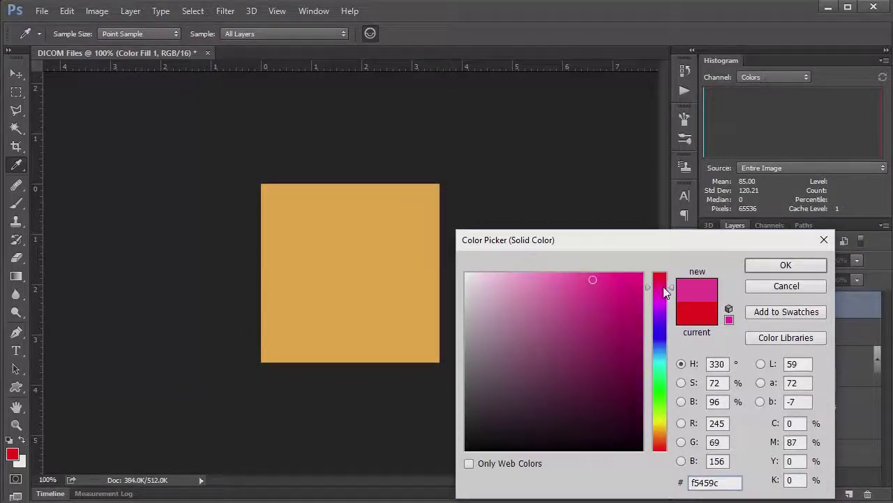
{"action": "mouse_move", "coordinate": [627, 350]}
{"action": "left_mouse_down"}
{"action": "mouse_move", "coordinate": [636, 370]}
{"action": "mouse_move", "coordinate": [636, 347]}
{"action": "left_mouse_up"}
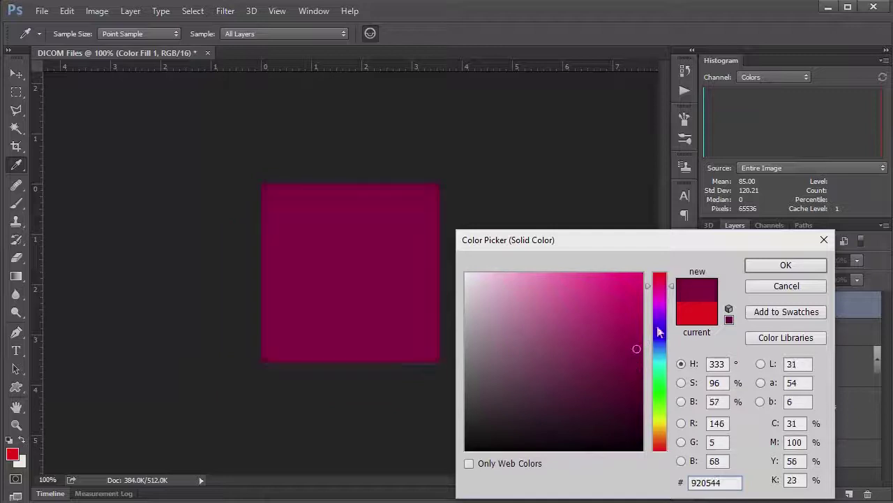
{"action": "left_click", "coordinate": [786, 264]}
- Set the Color Fill 1 layer's blend mode to Soft Light
{"action": "left_click", "coordinate": [783, 259]}
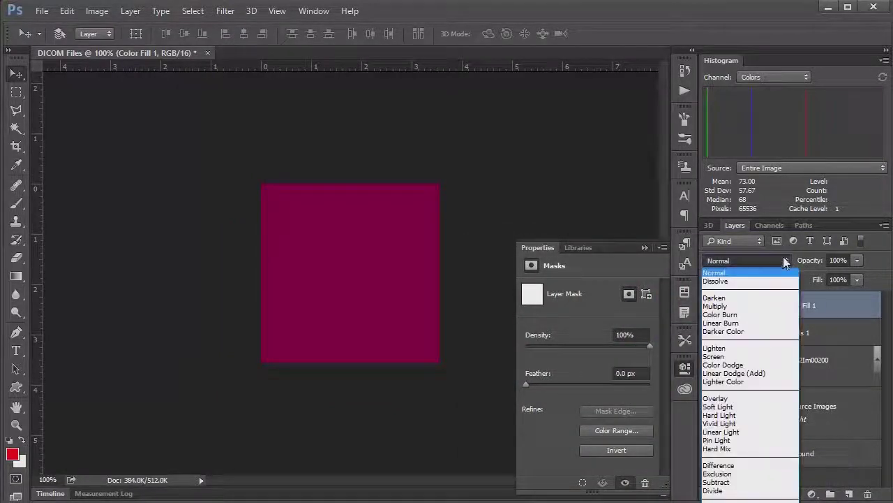
{"action": "key", "text": "Escape"}
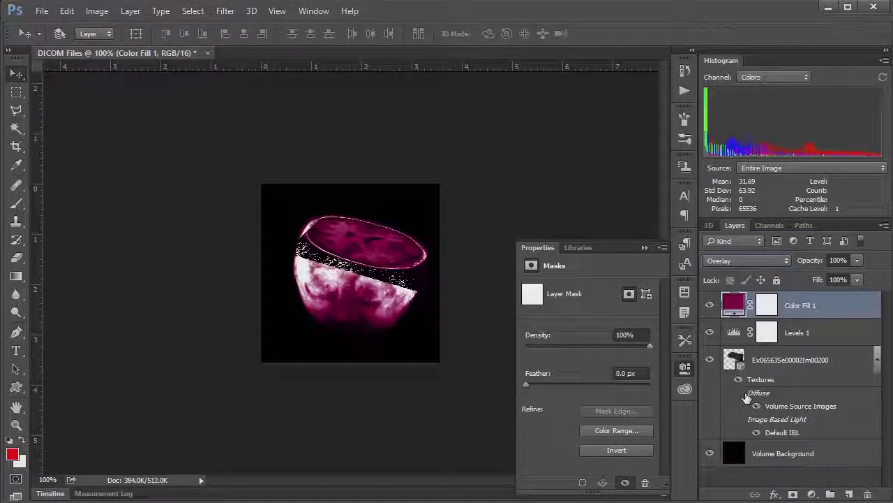
{"action": "left_click", "coordinate": [768, 260]}
{"action": "left_click", "coordinate": [724, 358]}
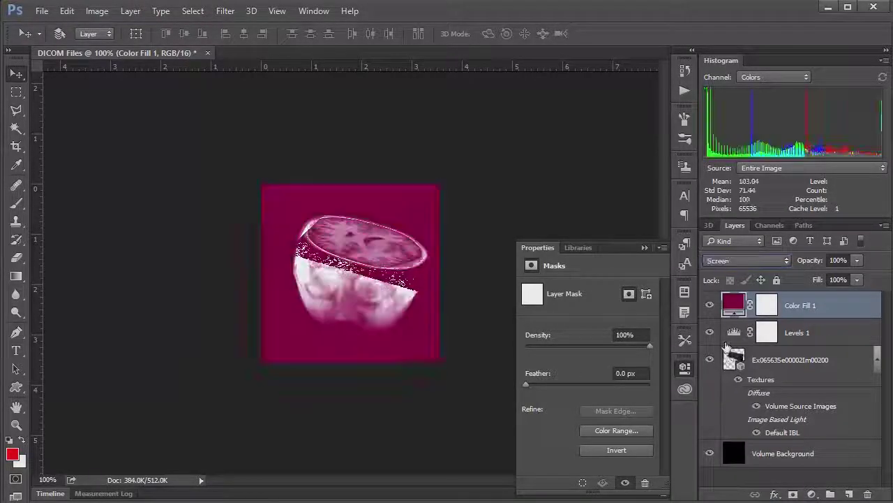
{"action": "left_click", "coordinate": [765, 260]}
{"action": "left_click", "coordinate": [739, 405]}
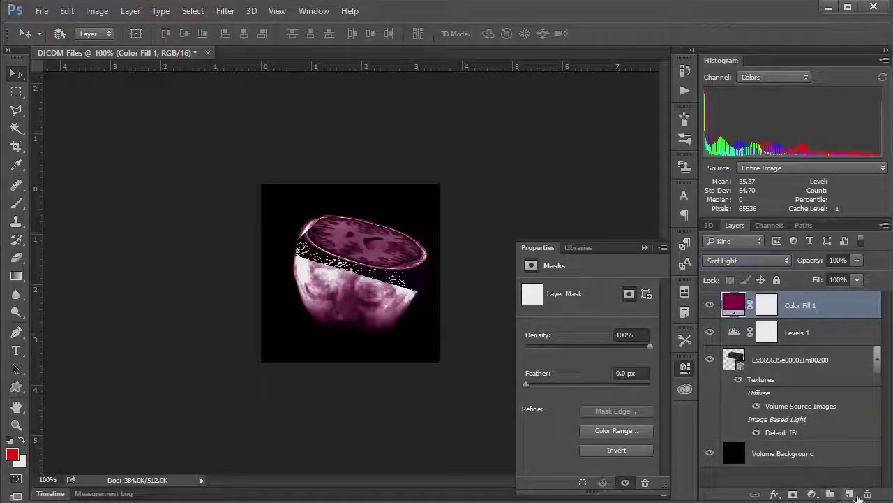
{"action": "left_click", "coordinate": [852, 493]}
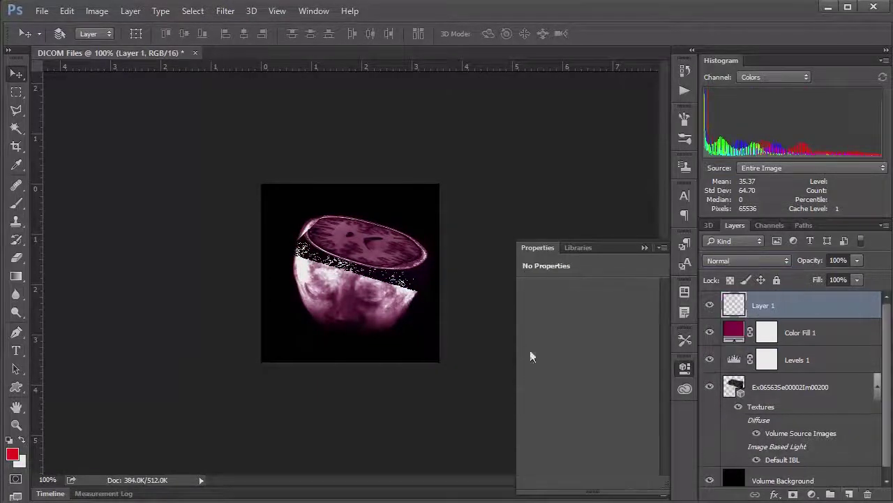
- Draw a red custom-shape arrow above the cut surface, rotated about 35° toward the slice
{"action": "left_click", "coordinate": [18, 333]}
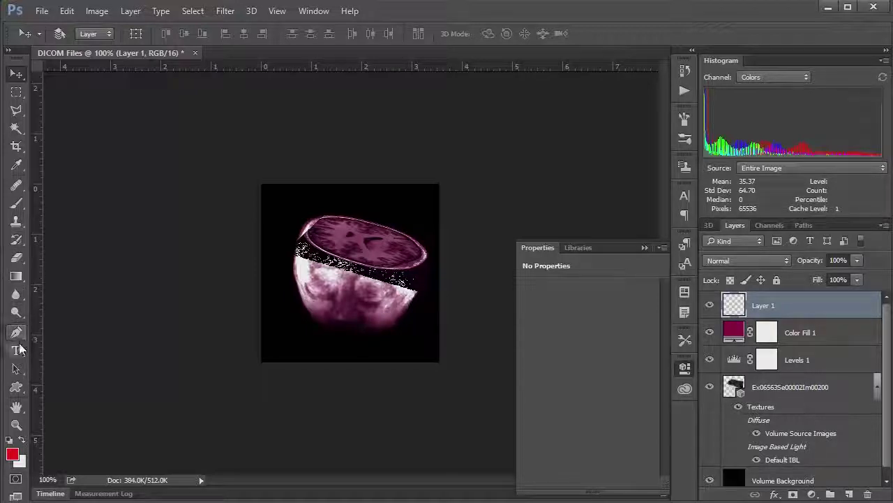
{"action": "left_click", "coordinate": [16, 387]}
{"action": "left_click_drag", "start_coordinate": [288, 201], "coordinate": [334, 227]}
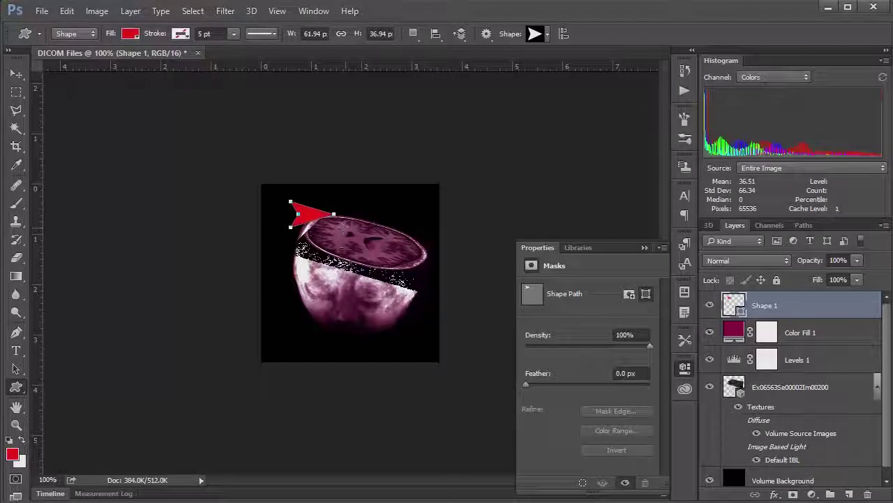
{"action": "key", "text": "ctrl+t"}
{"action": "left_click_drag", "start_coordinate": [344, 200], "coordinate": [344, 226]}
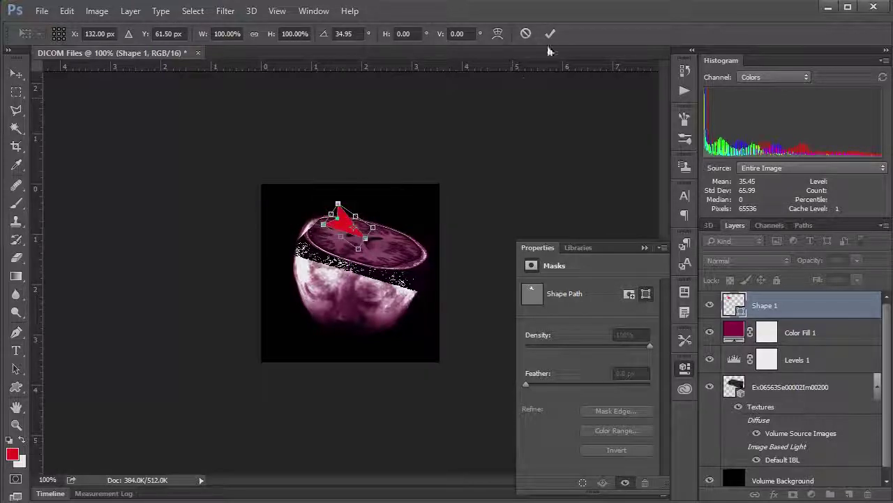
{"action": "left_click", "coordinate": [550, 33]}
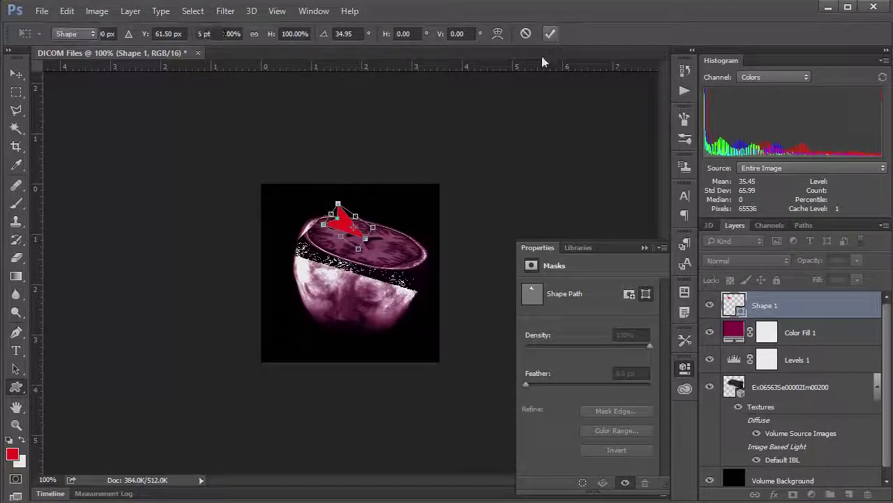
{"action": "left_click", "coordinate": [17, 92]}
{"action": "left_click", "coordinate": [815, 334]}
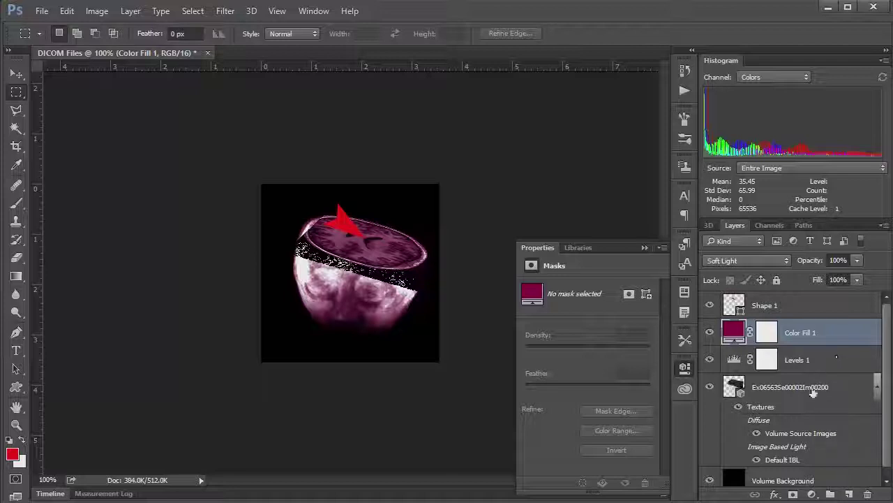
- Quick Export the image as PNG named 'DICOM Files' to the Desktop
{"action": "left_click", "coordinate": [41, 11]}
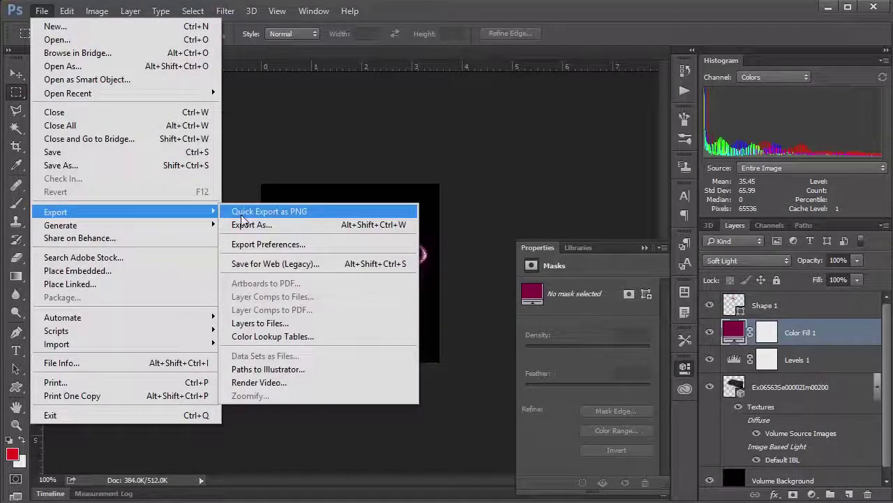
{"action": "left_click", "coordinate": [241, 213]}
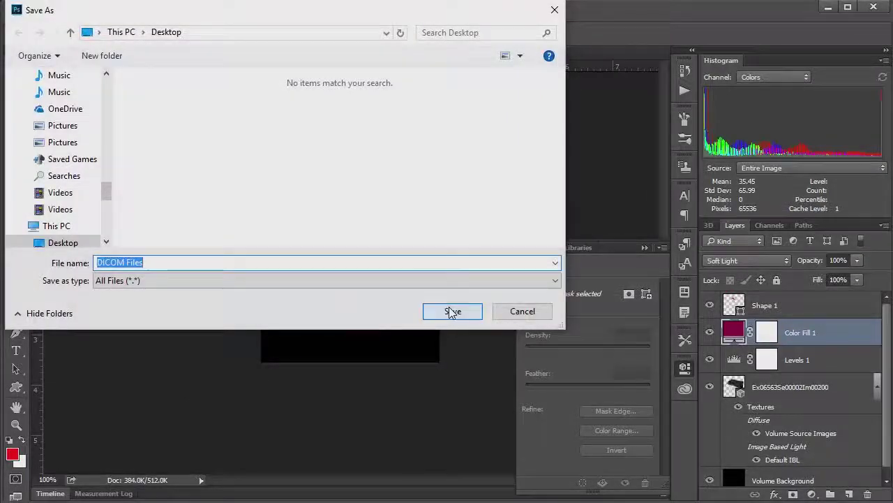
{"action": "left_click", "coordinate": [452, 309]}
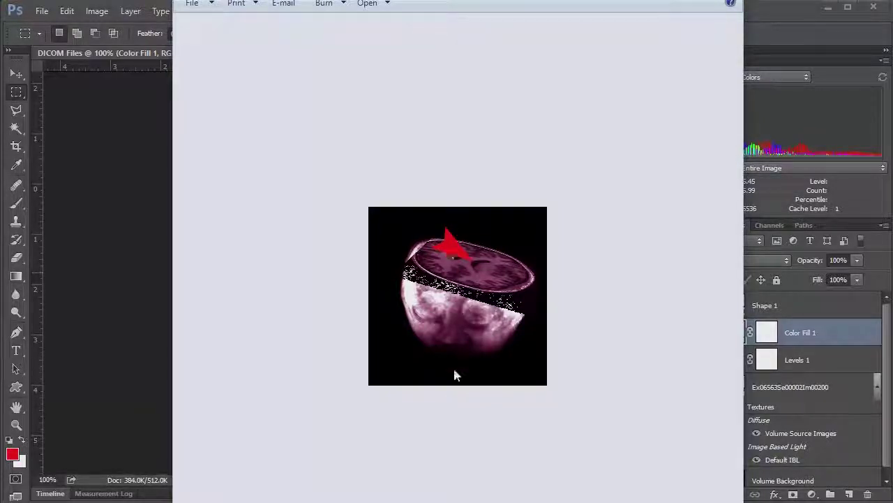
- Close the photo viewer preview and the Photoshop Properties panel
{"action": "left_click", "coordinate": [728, 4]}
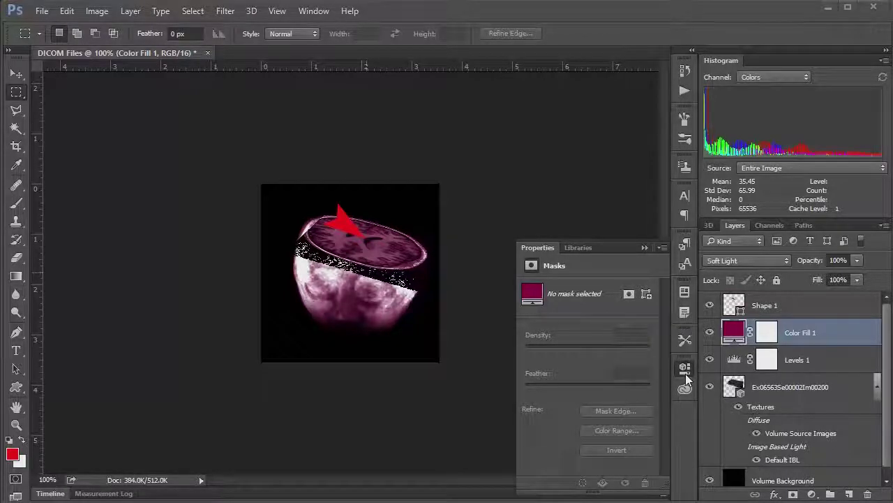
{"action": "left_click", "coordinate": [686, 370]}
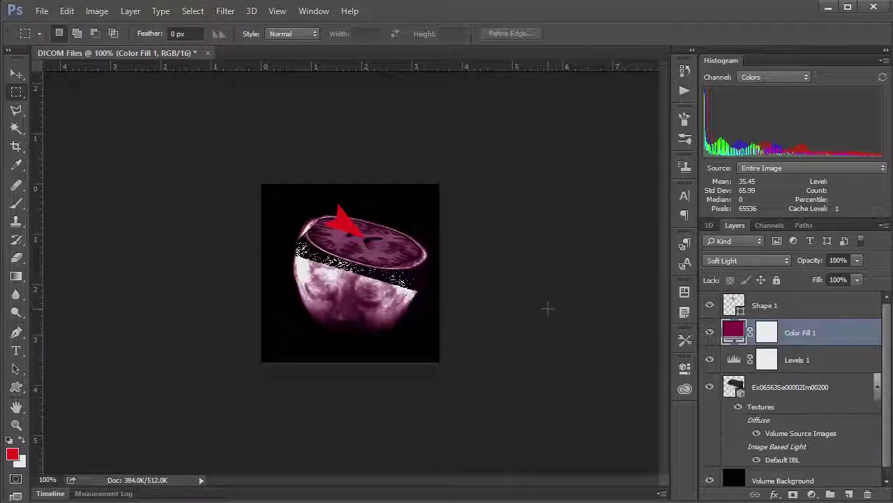